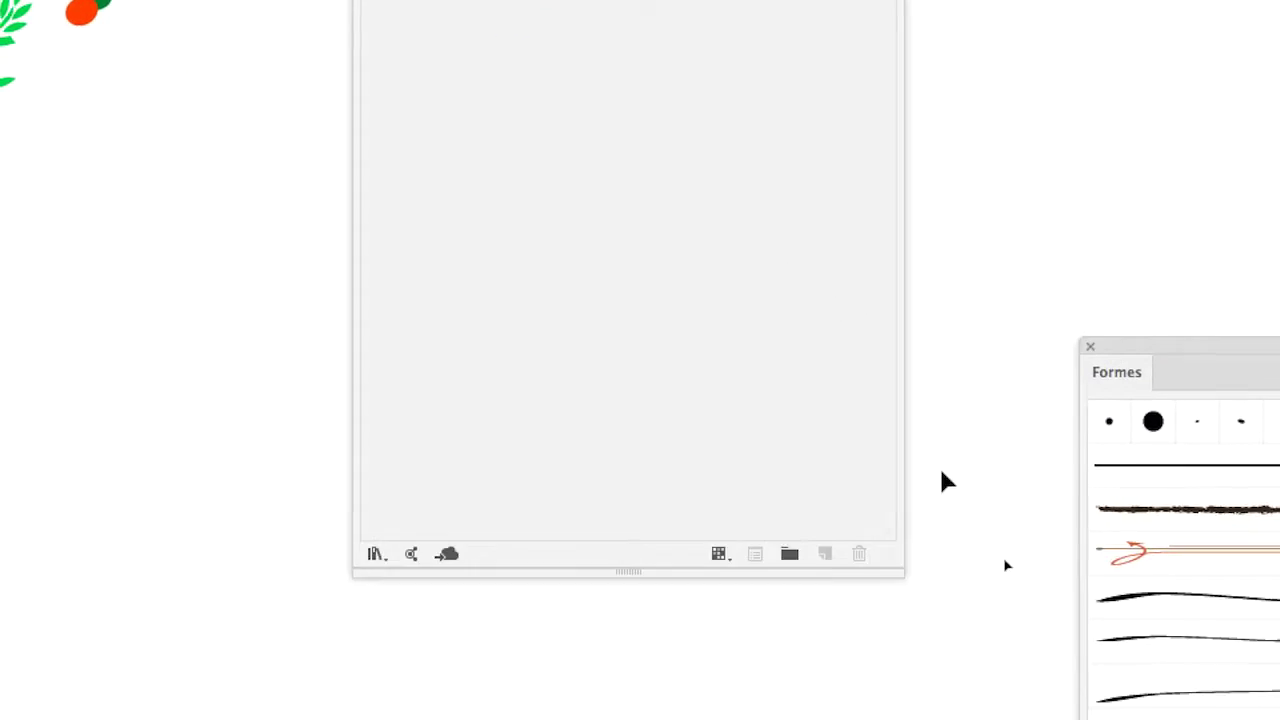
# Open the Feuillage swatch library from the Nature category, move its panel and enlarge it to show all colour groups.
pyautogui.moveTo(904, 577); pyautogui.dragTo(963, 254)
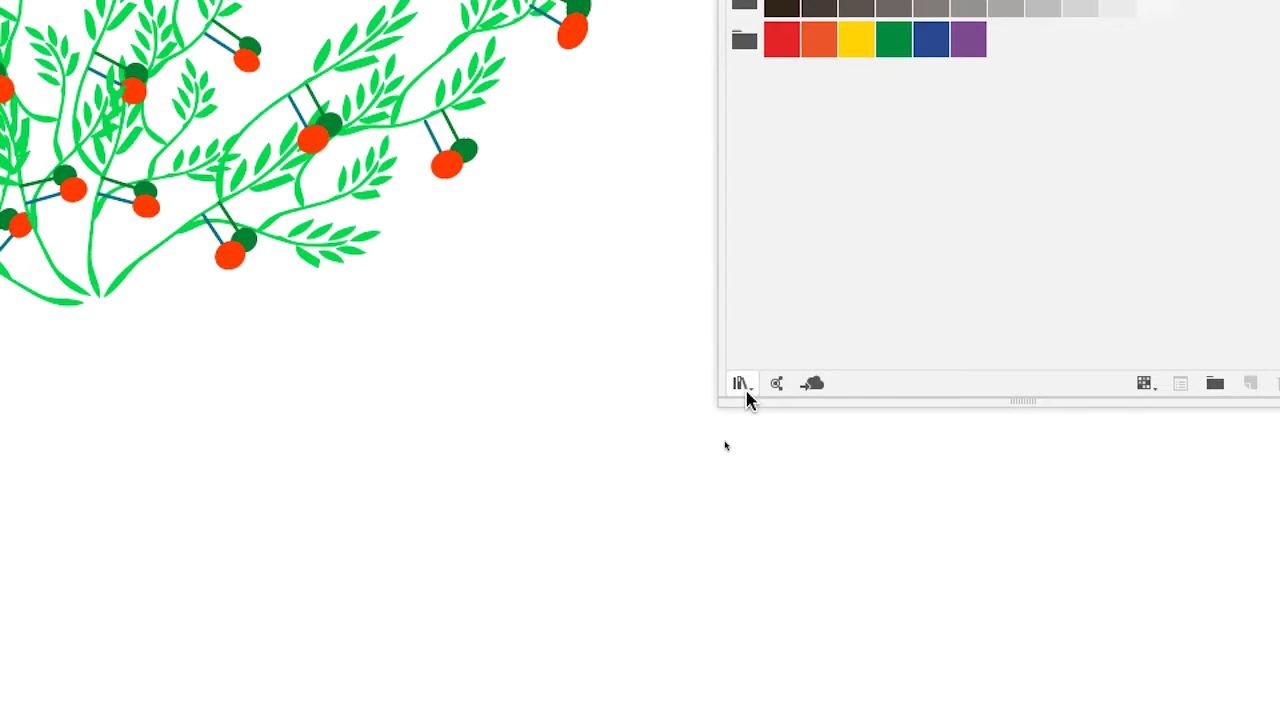
pyautogui.click(540, 456)
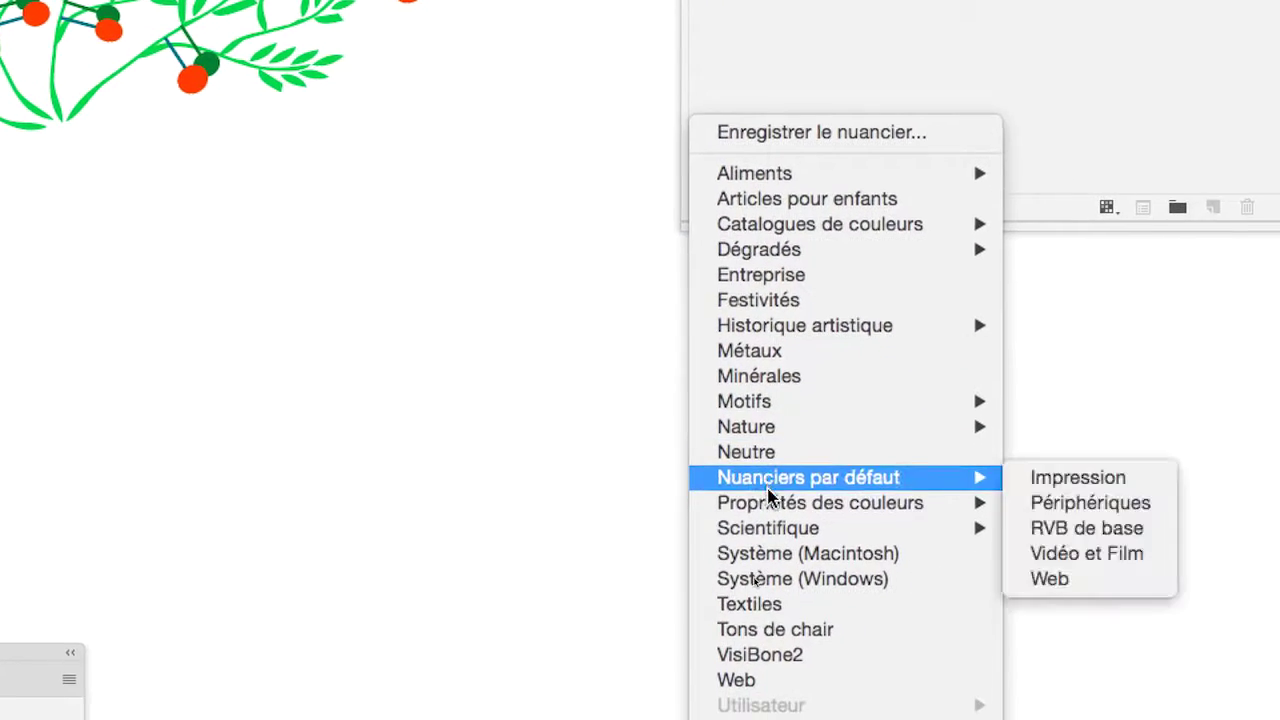
pyautogui.moveTo(822, 432)
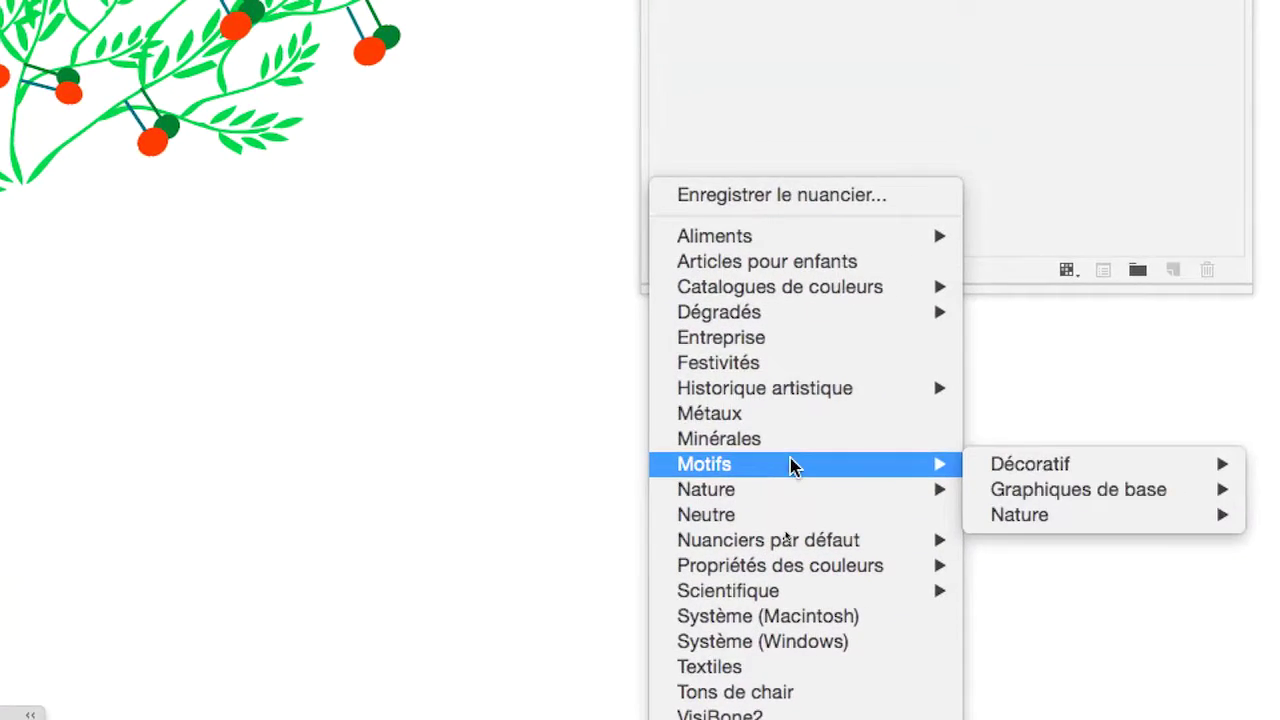
pyautogui.moveTo(808, 494)
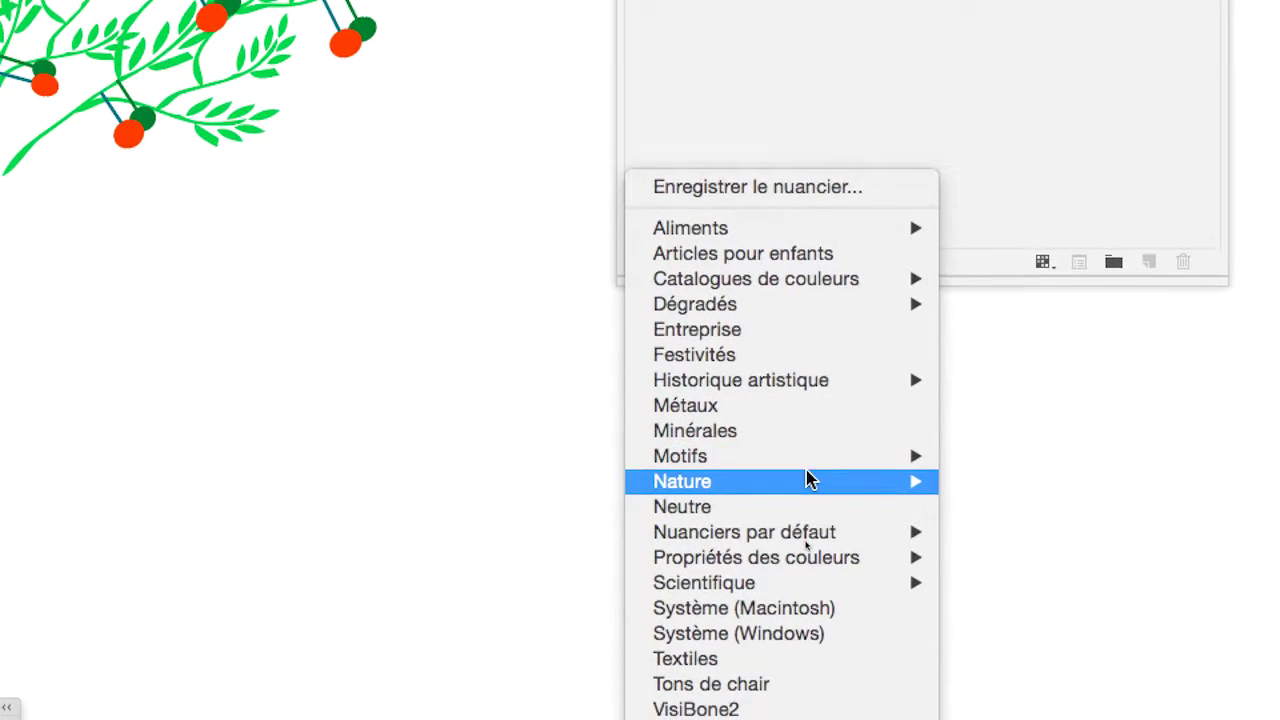
pyautogui.moveTo(865, 481)
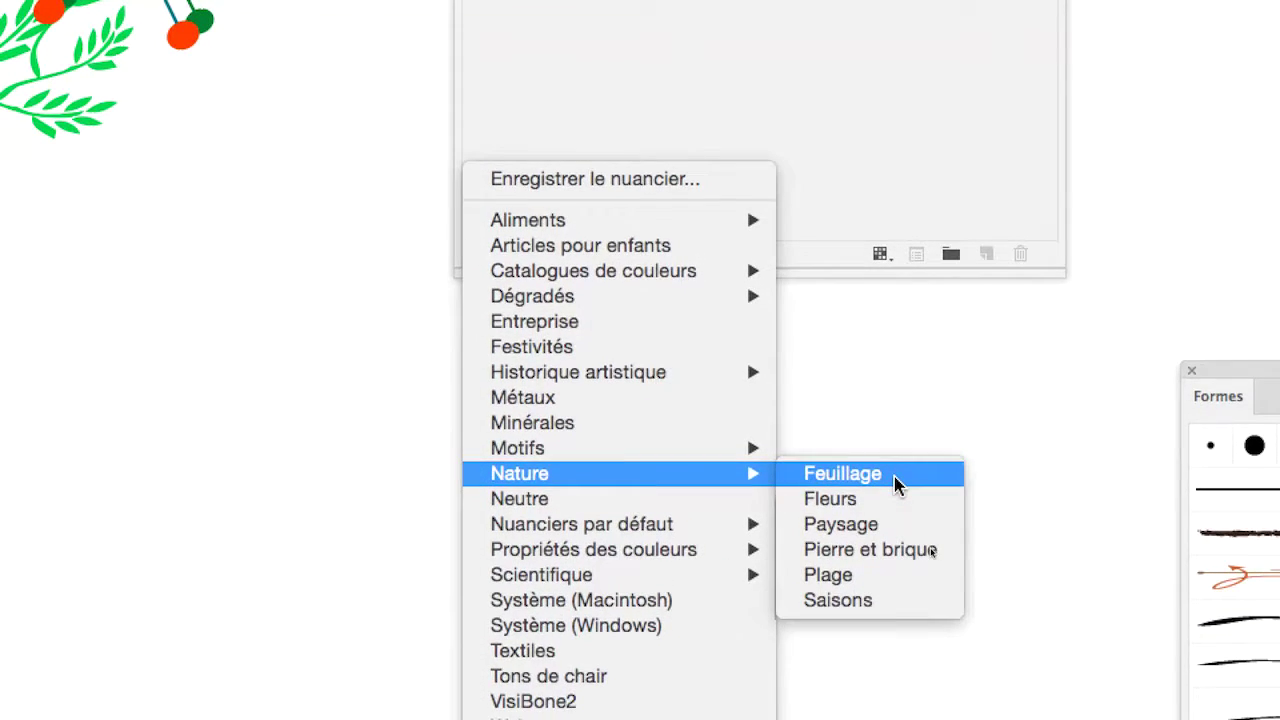
pyautogui.click(893, 475)
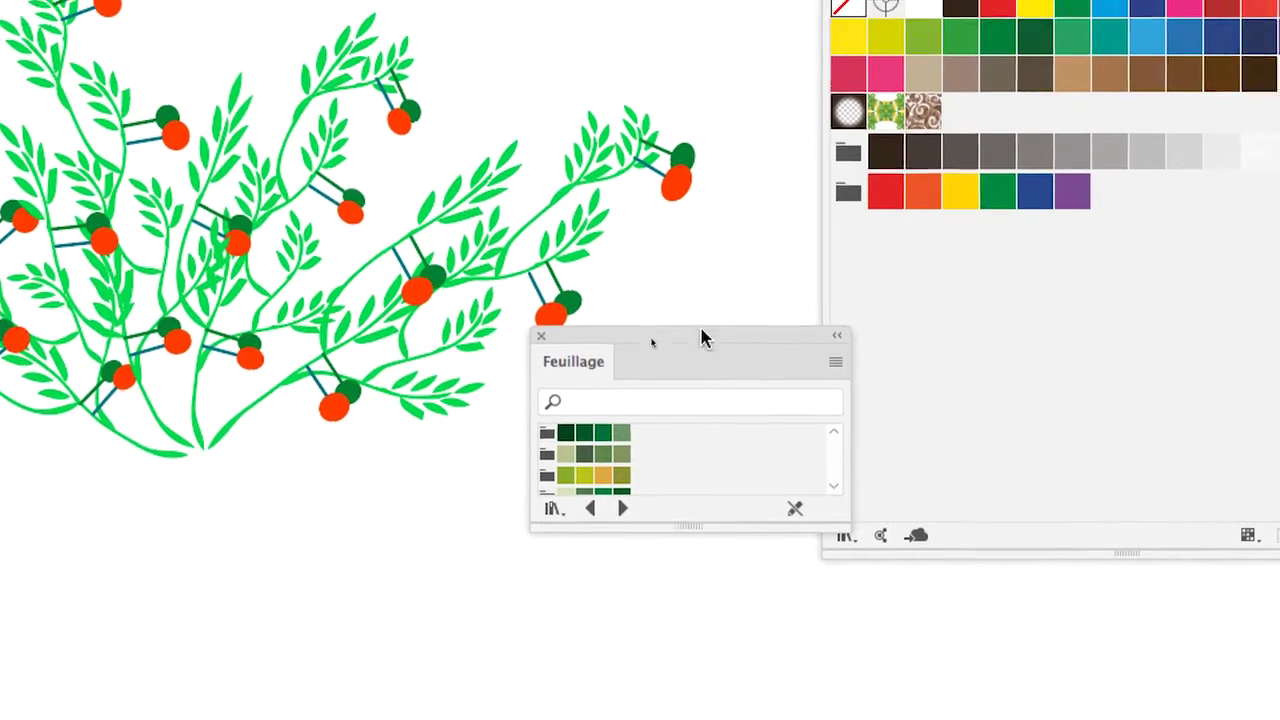
pyautogui.moveTo(703, 337); pyautogui.dragTo(663, 317)
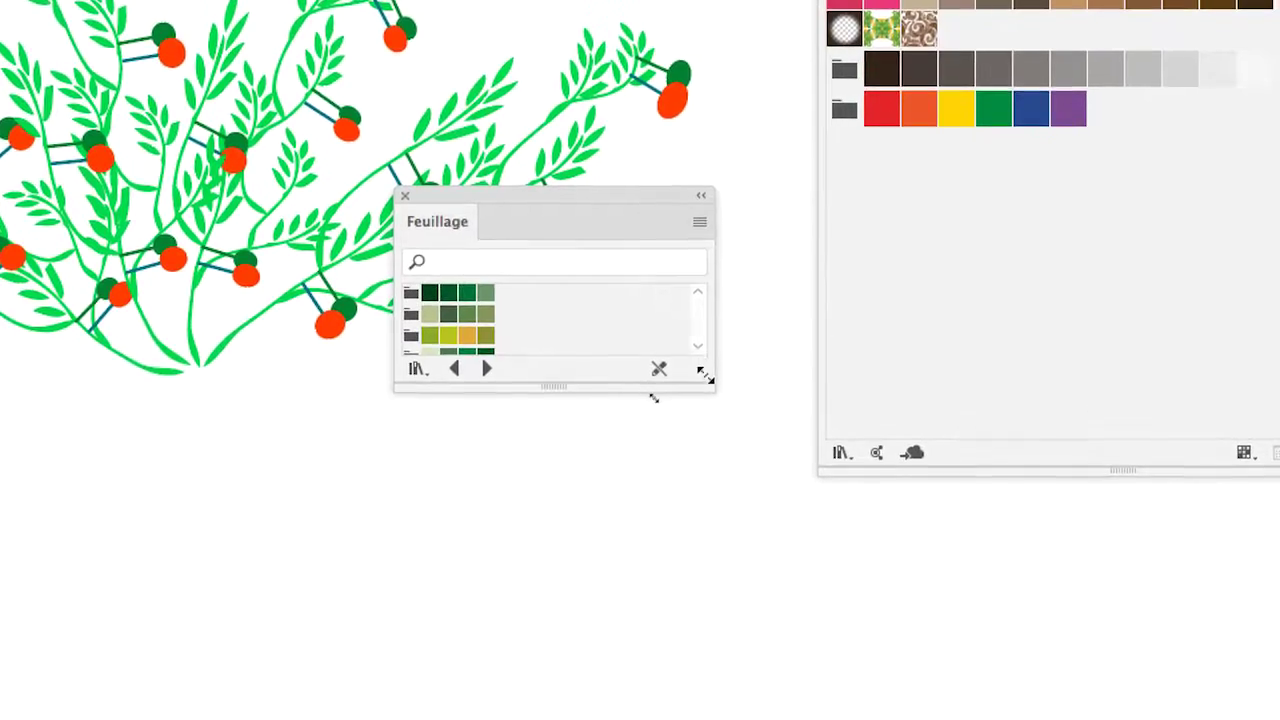
pyautogui.moveTo(654, 398); pyautogui.dragTo(734, 715)
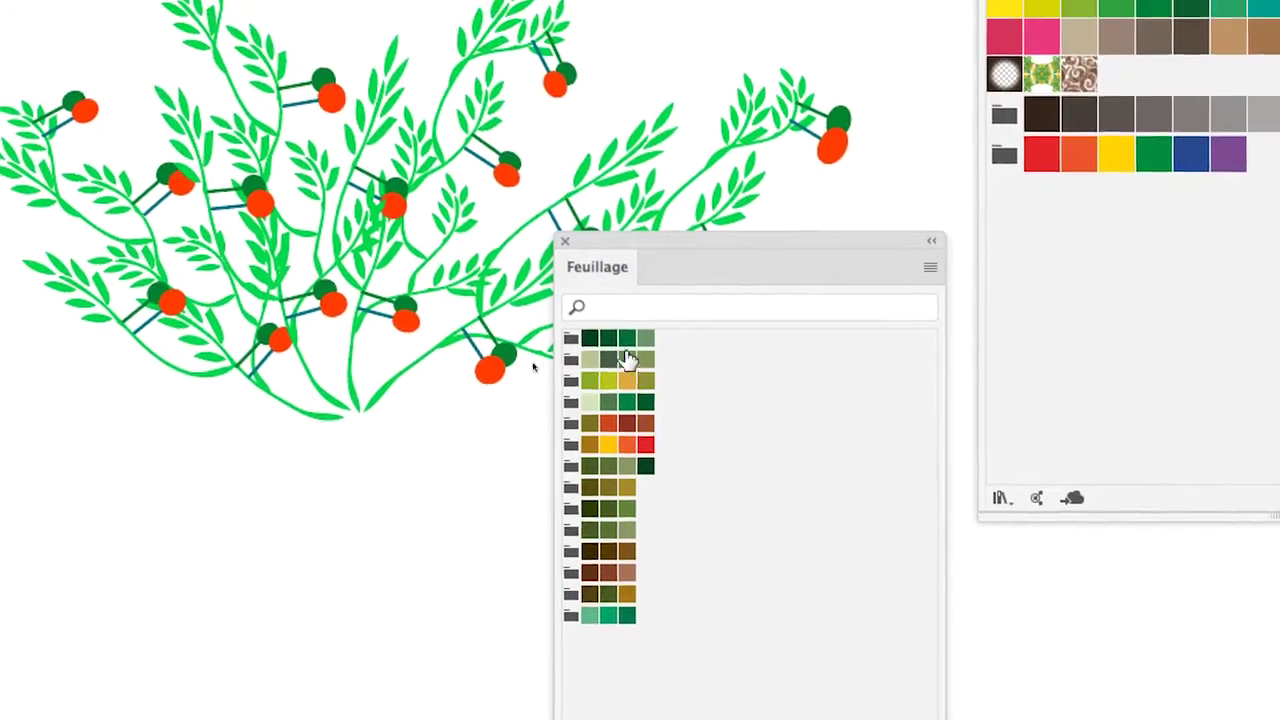
# Add the first, third and eighth Feuillage colour groups (dark greens, yellow-greens with ochre, olive browns) to the document's Nuancier.
pyautogui.click(571, 338)
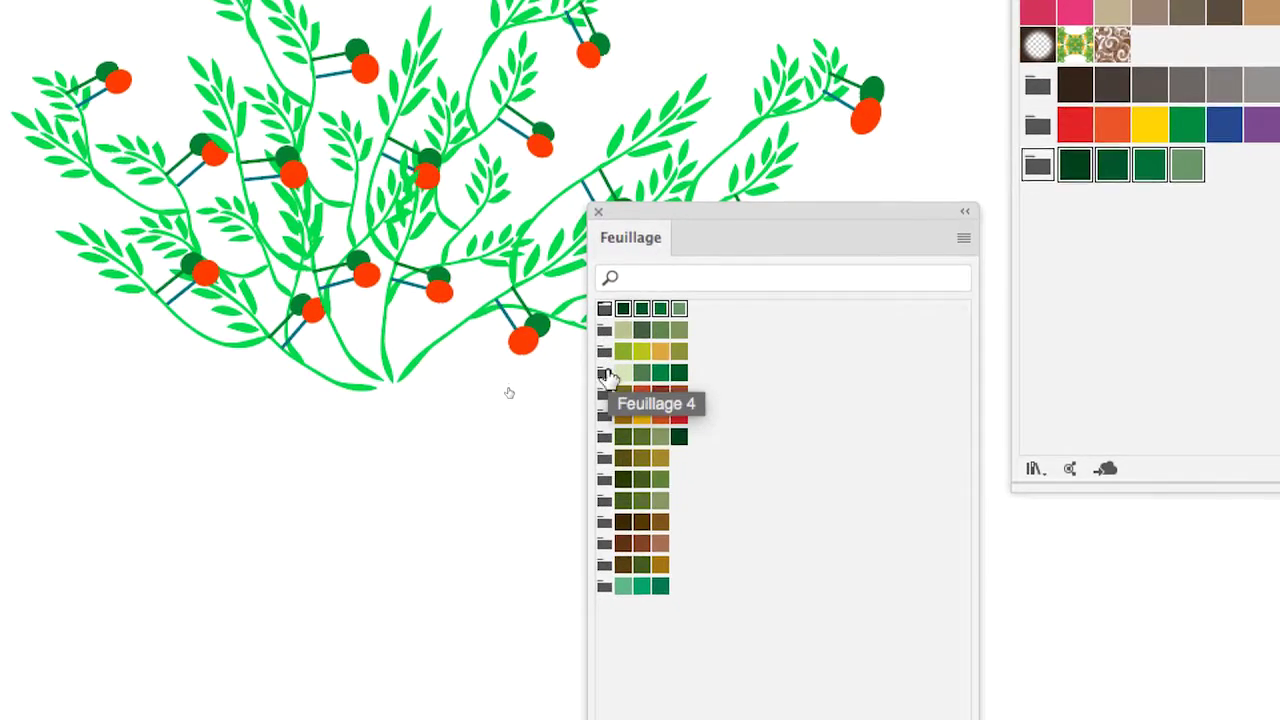
pyautogui.click(605, 354)
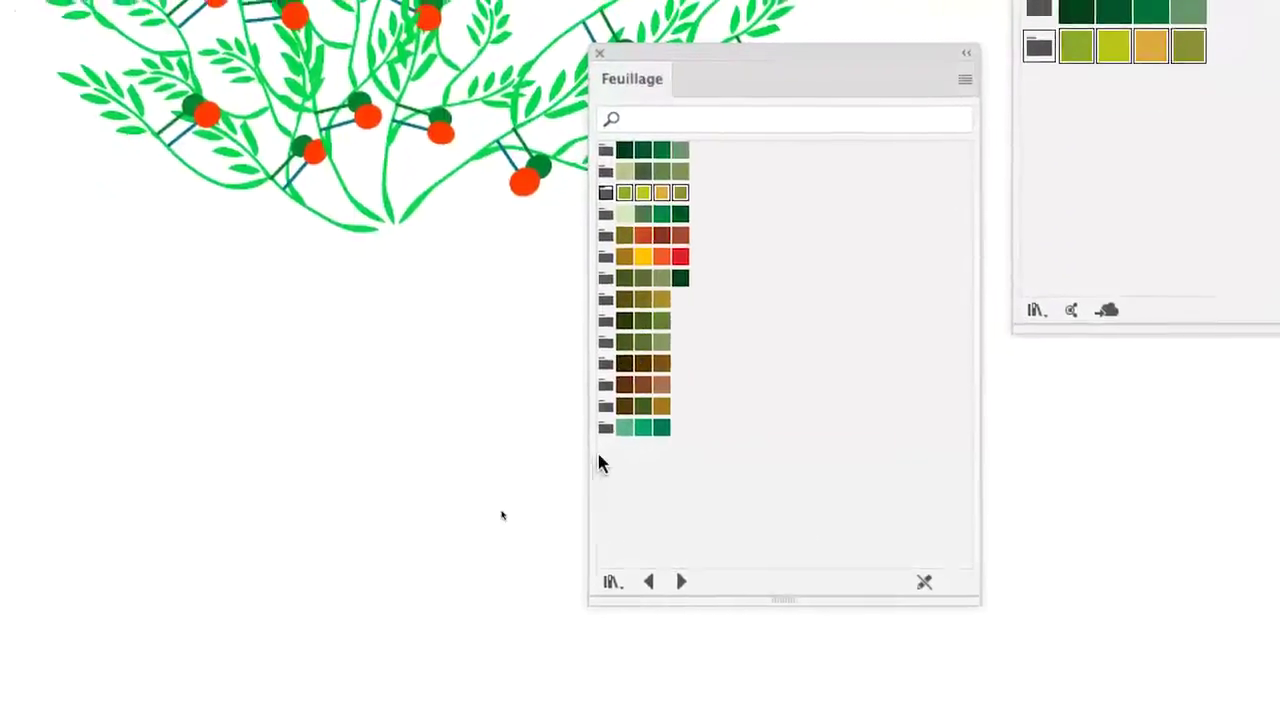
pyautogui.click(605, 300)
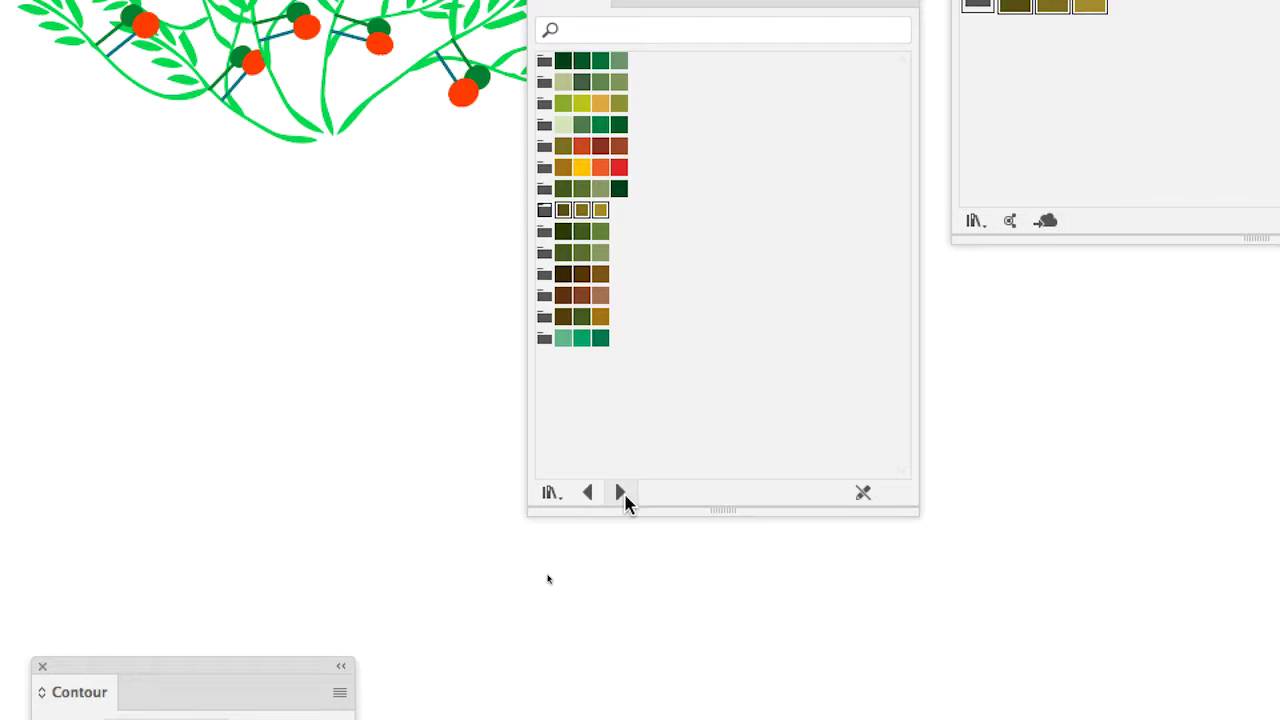
# Add the purple and yellow colour group from the Fleurs library and the three-colour orange-to-yellow group from the Plage library to the Nuancier.
pyautogui.click(620, 493)
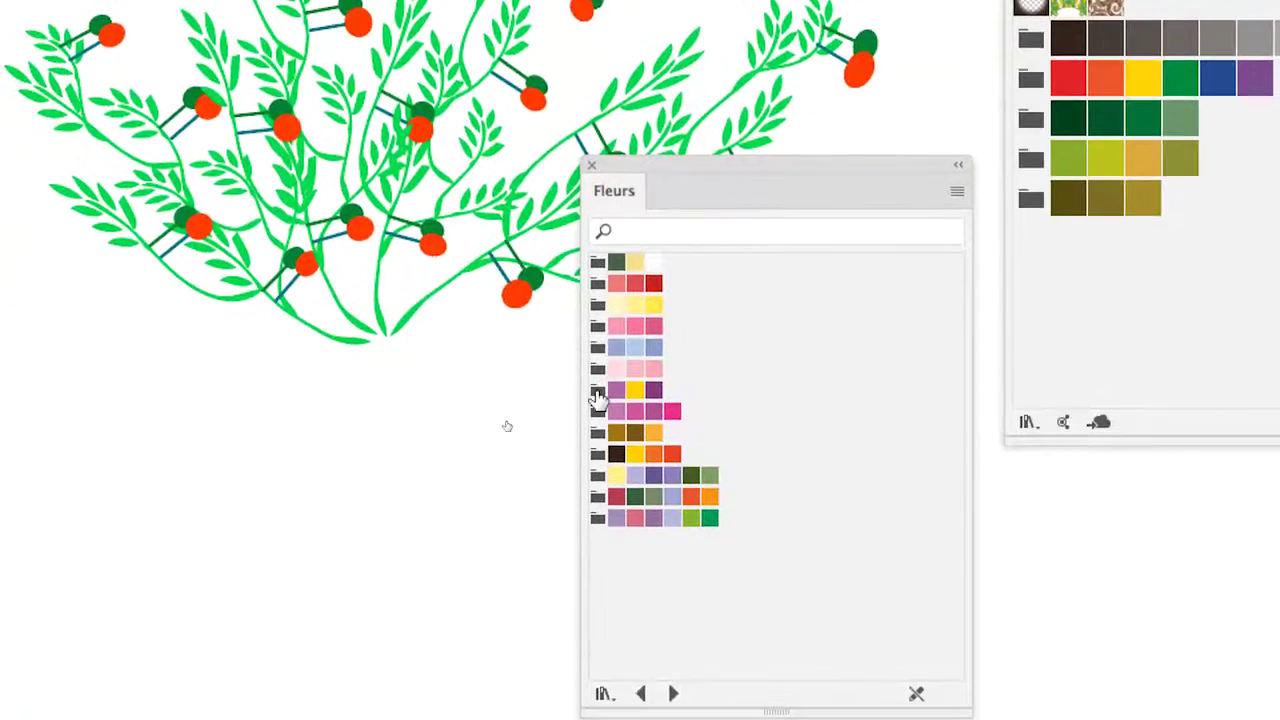
pyautogui.click(597, 391)
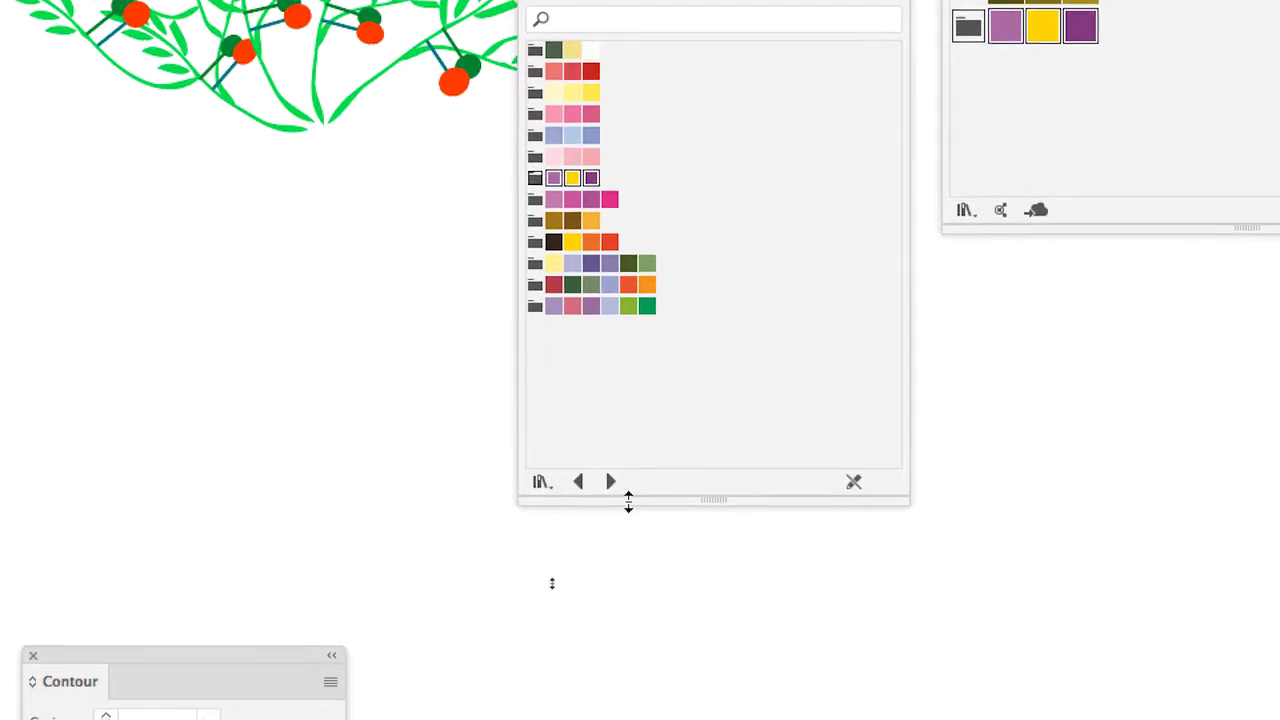
pyautogui.click(613, 485)
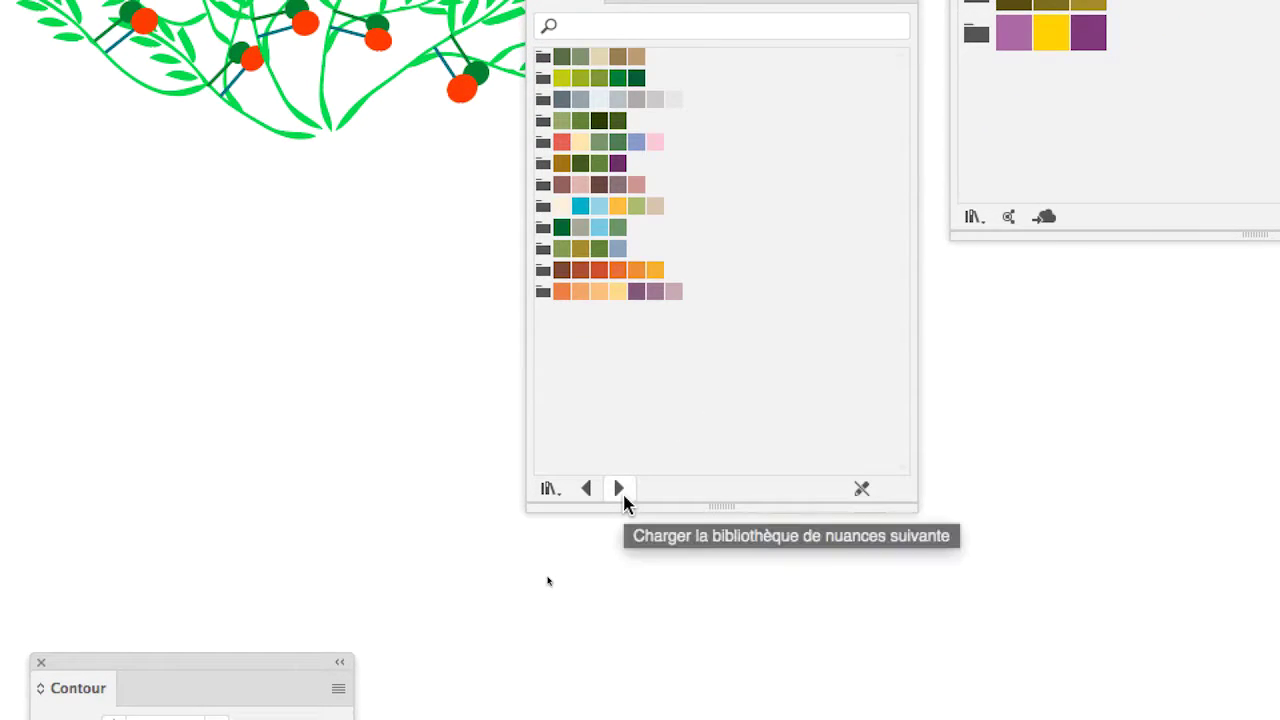
pyautogui.click(620, 490)
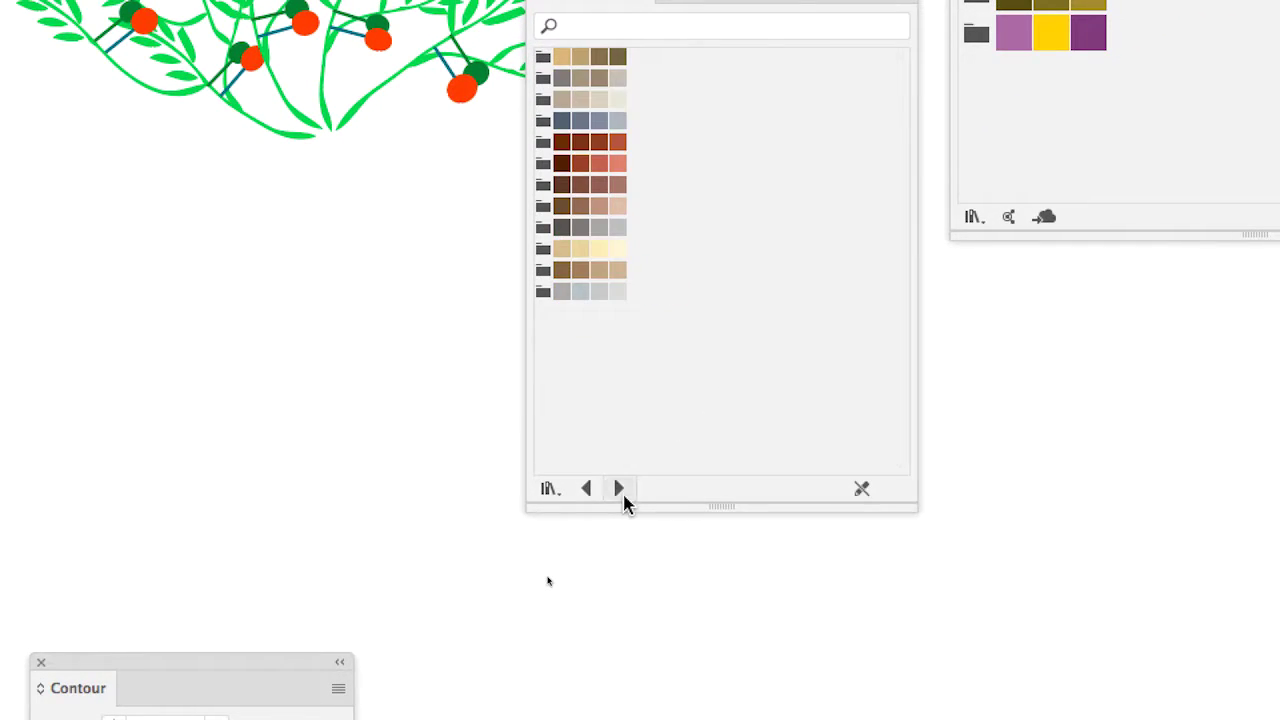
pyautogui.click(620, 490)
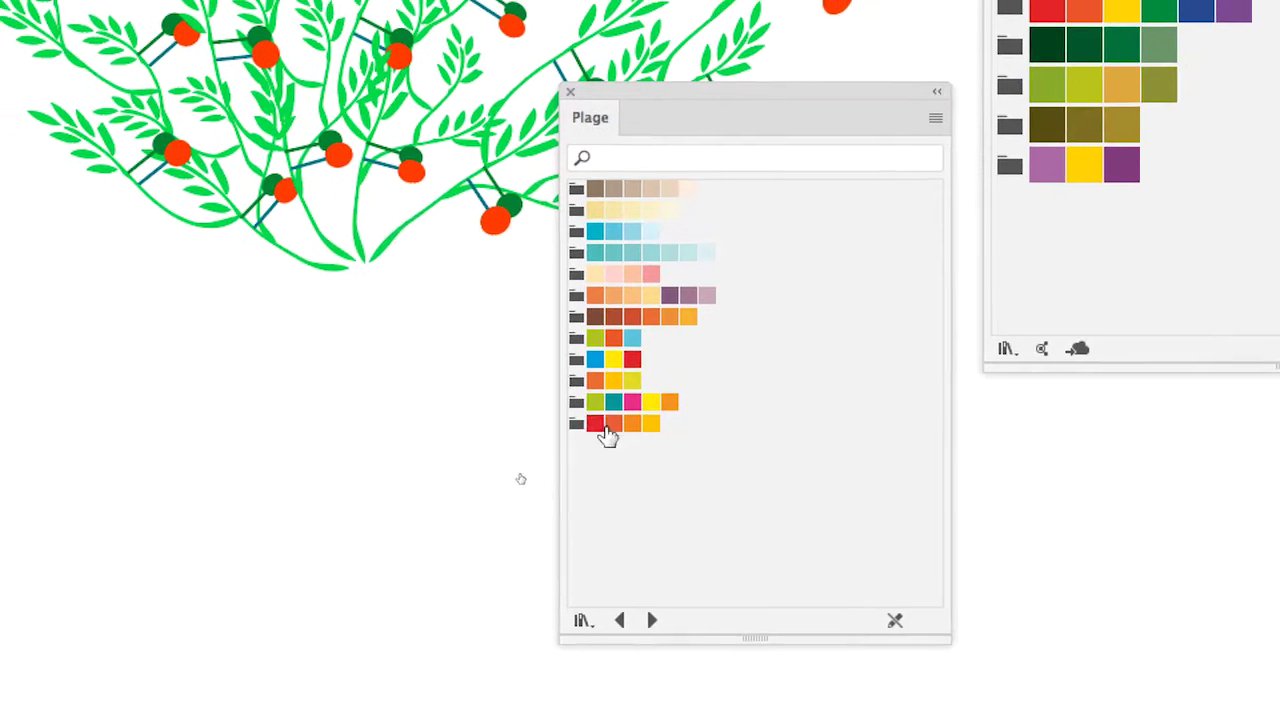
pyautogui.click(595, 408)
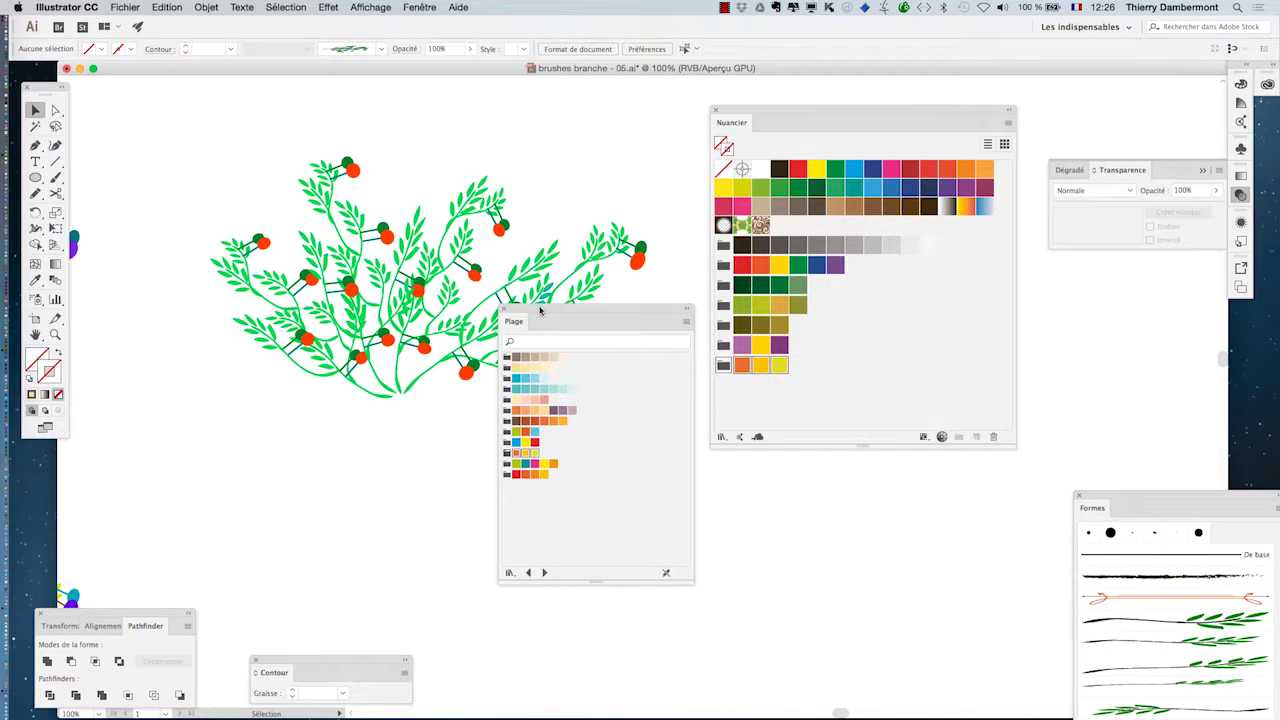
# Move the Plage library panel below the artwork and show the Couleur panel.
pyautogui.moveTo(540, 312); pyautogui.dragTo(520, 444)
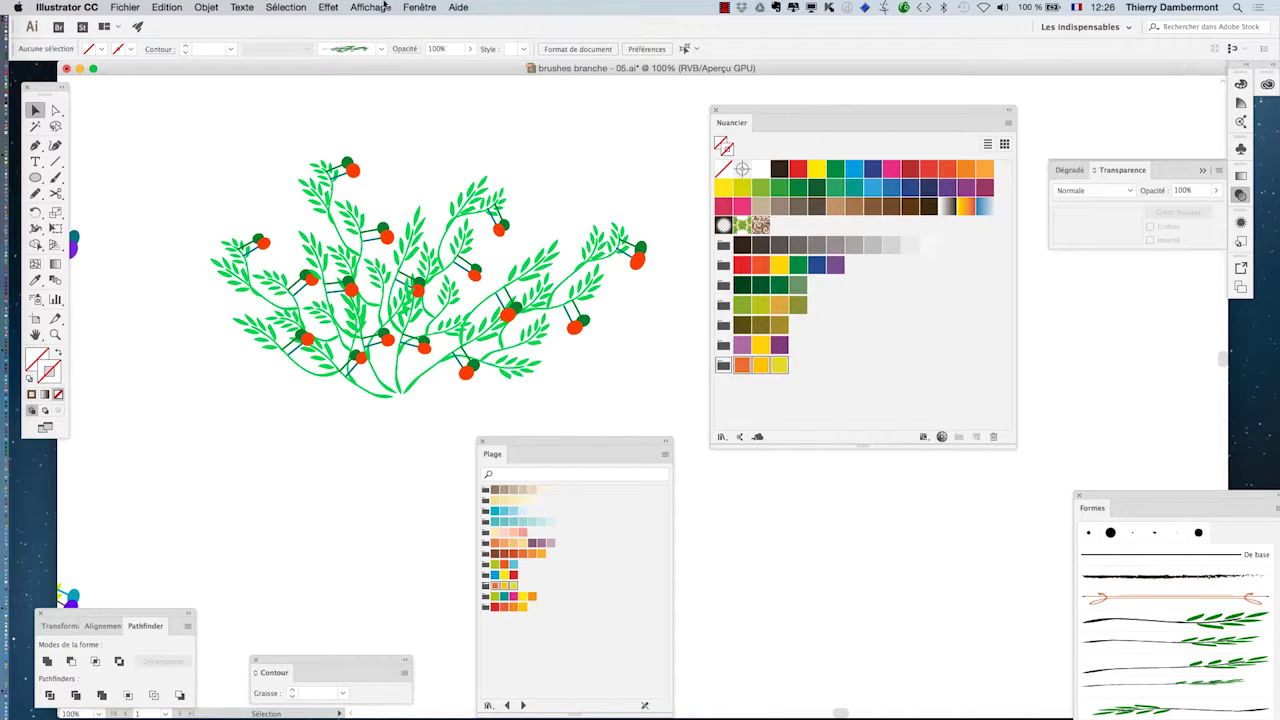
pyautogui.click(419, 7)
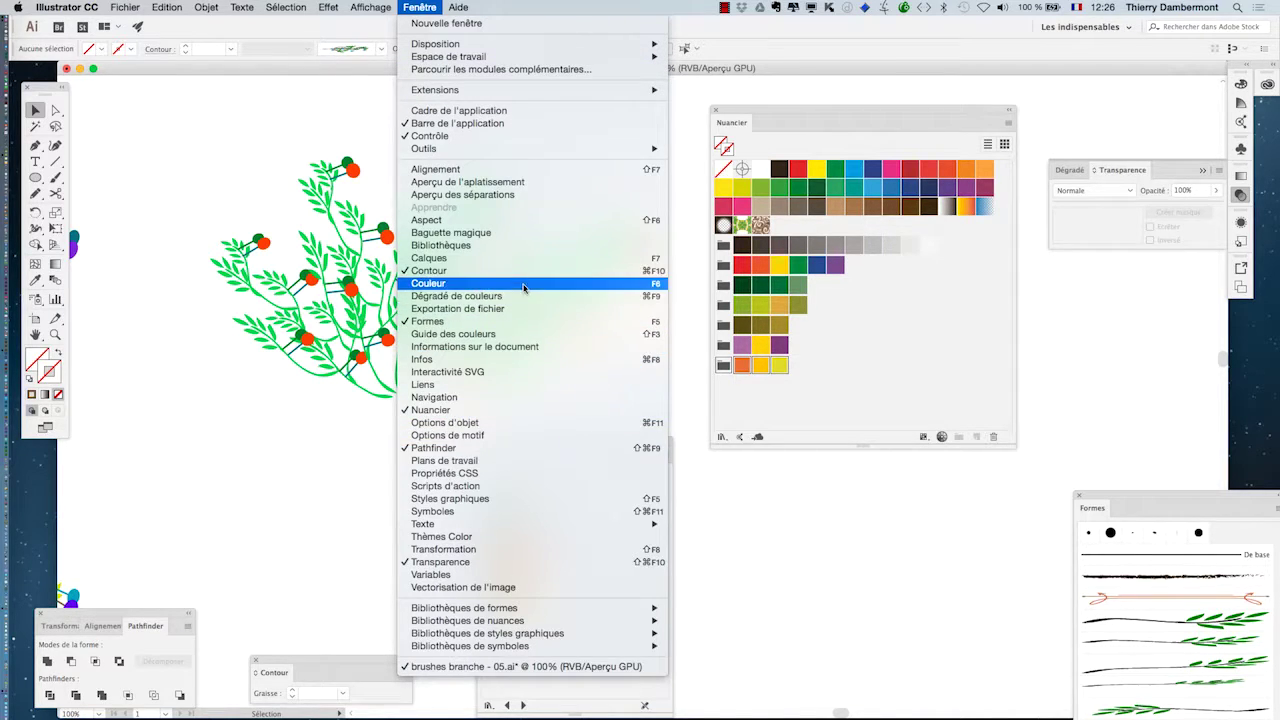
pyautogui.click(470, 283)
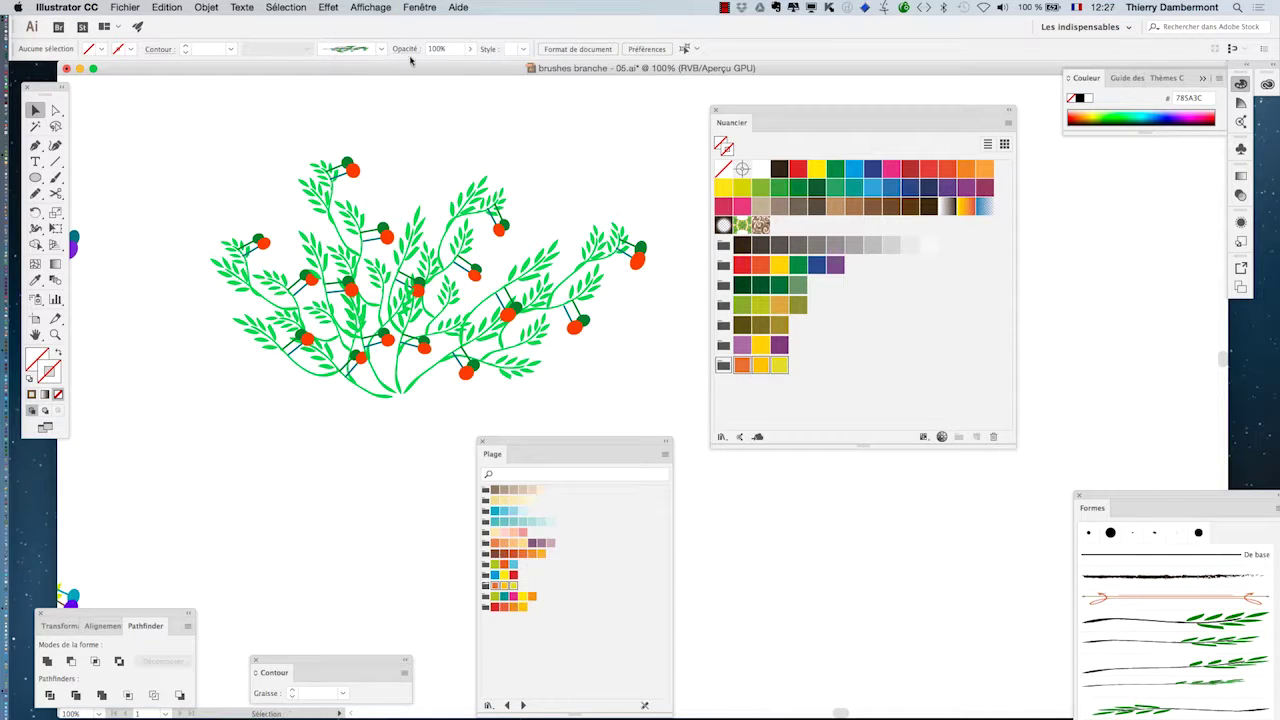
# Show the Thèmes Color panel, detach it over the artwork and enlarge it to view the full list of themes.
pyautogui.click(420, 7)
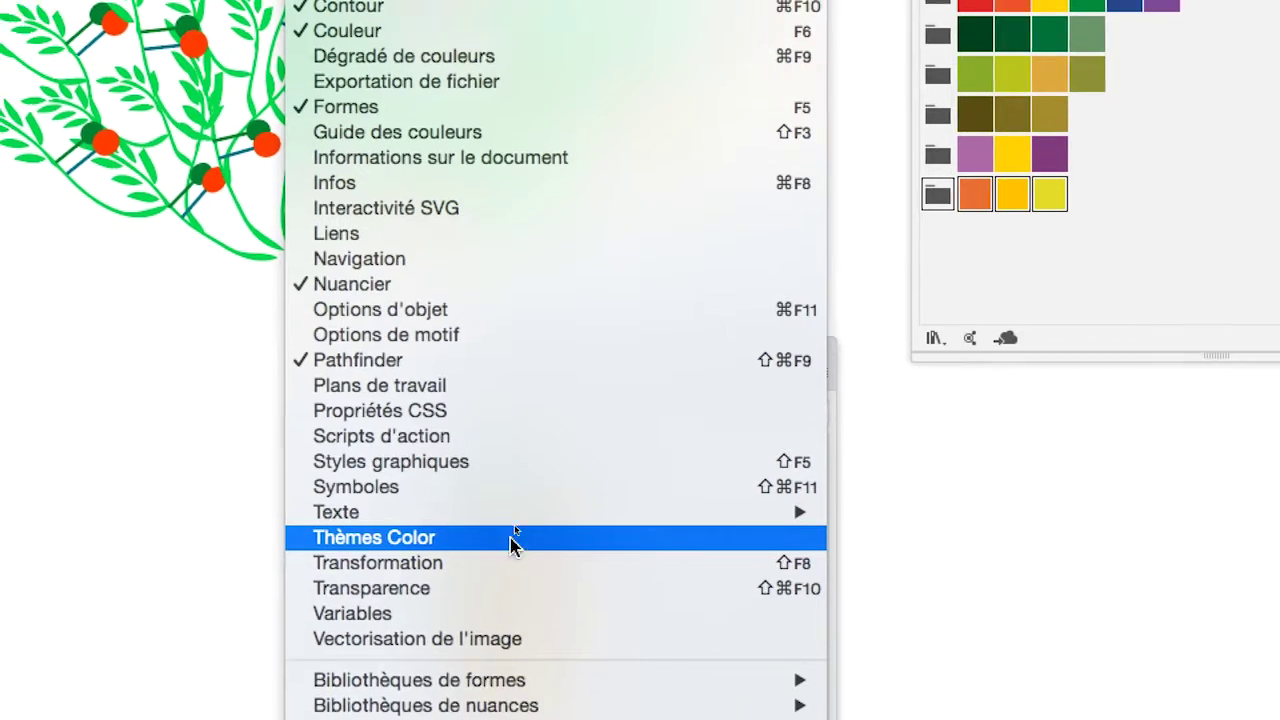
pyautogui.moveTo(516, 523)
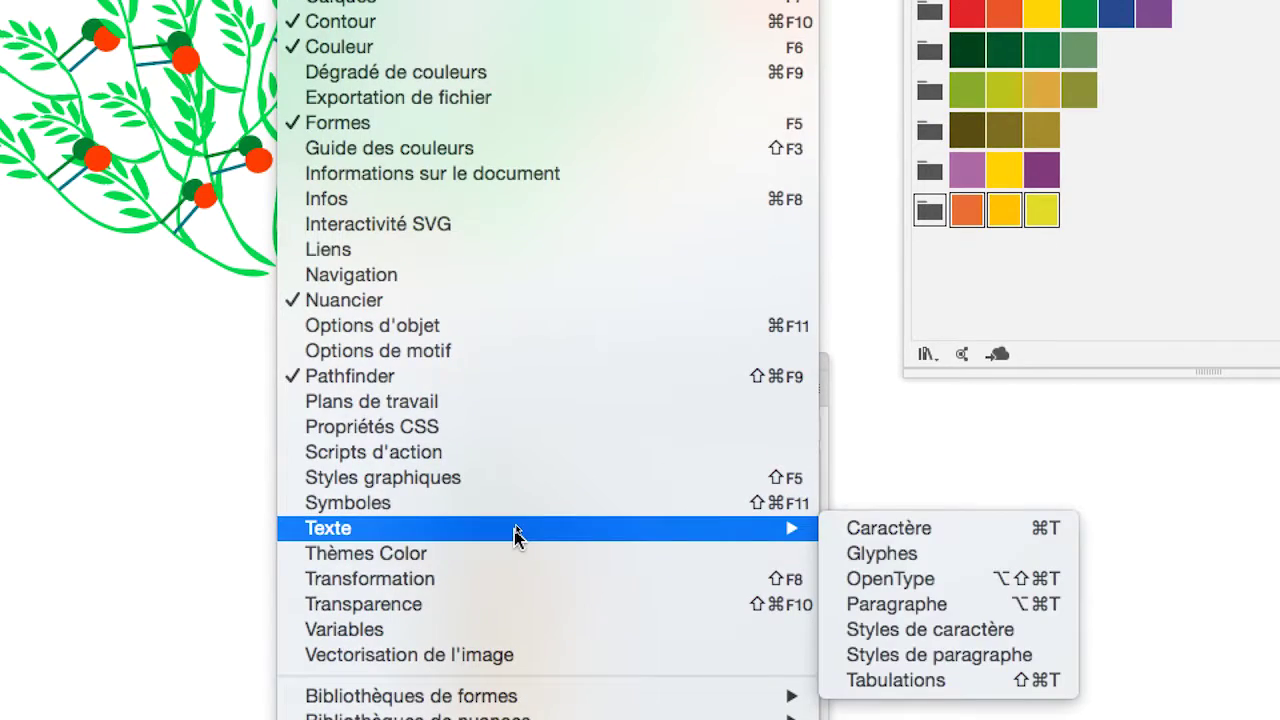
pyautogui.click(517, 552)
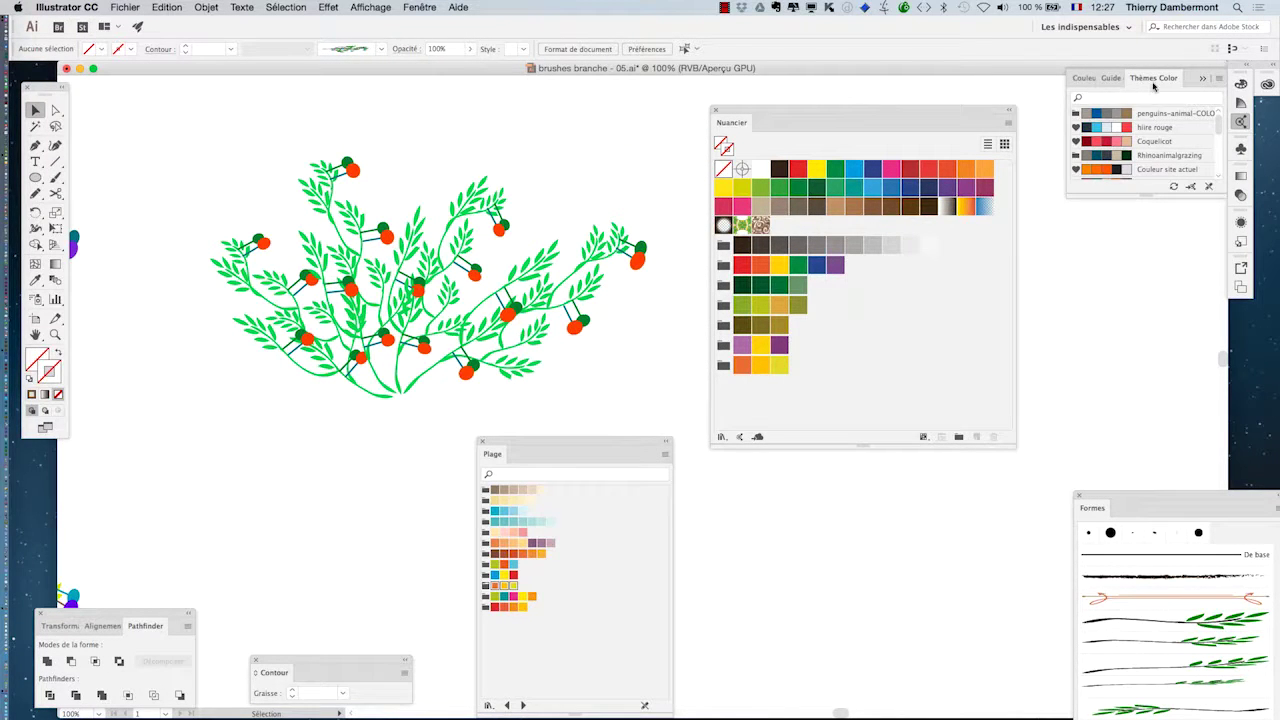
pyautogui.moveTo(1153, 85); pyautogui.dragTo(175, 120)
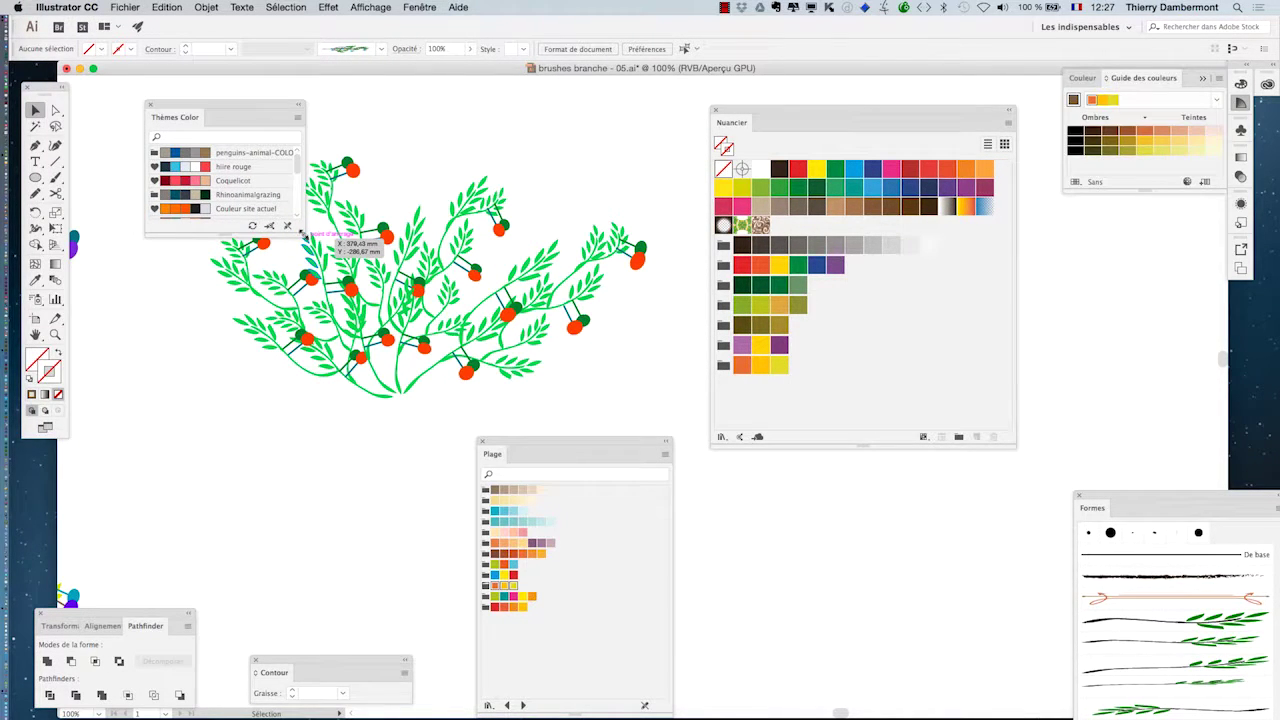
pyautogui.moveTo(301, 232); pyautogui.dragTo(408, 513)
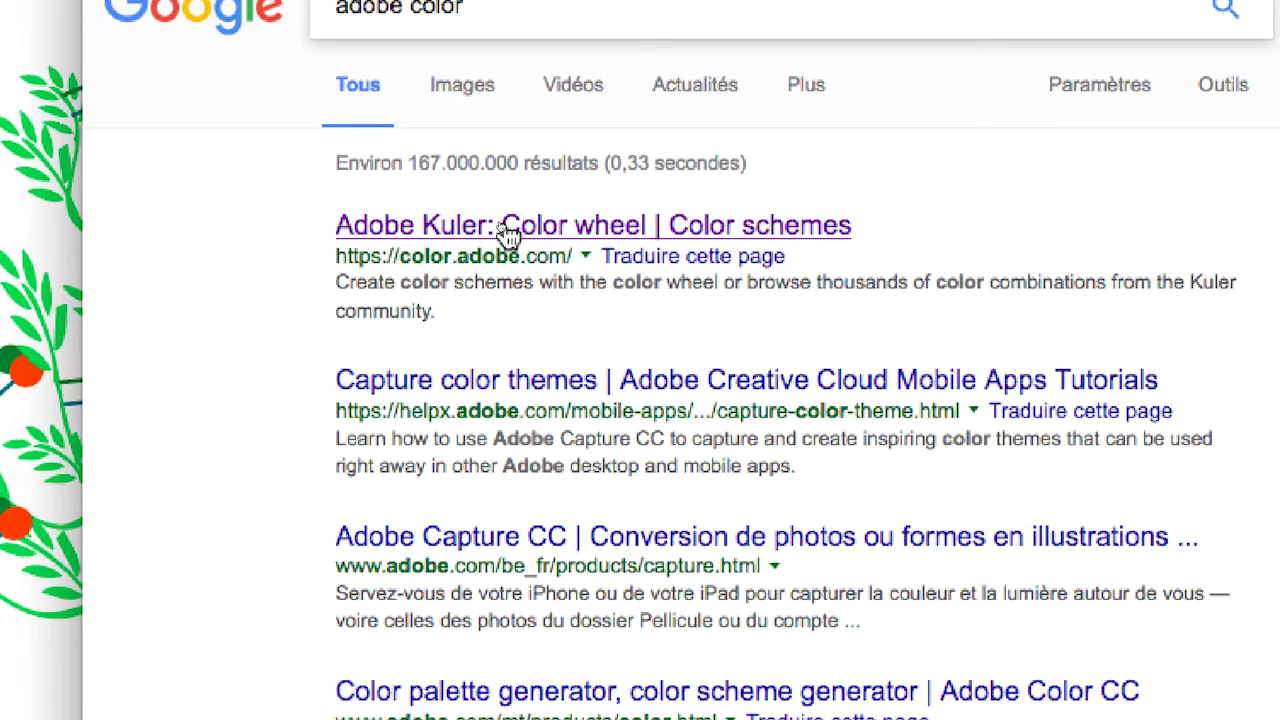
# In Firefox, open Adobe Color CC from the search results and browse the most popular themes in its Explorer section.
pyautogui.click(508, 230)
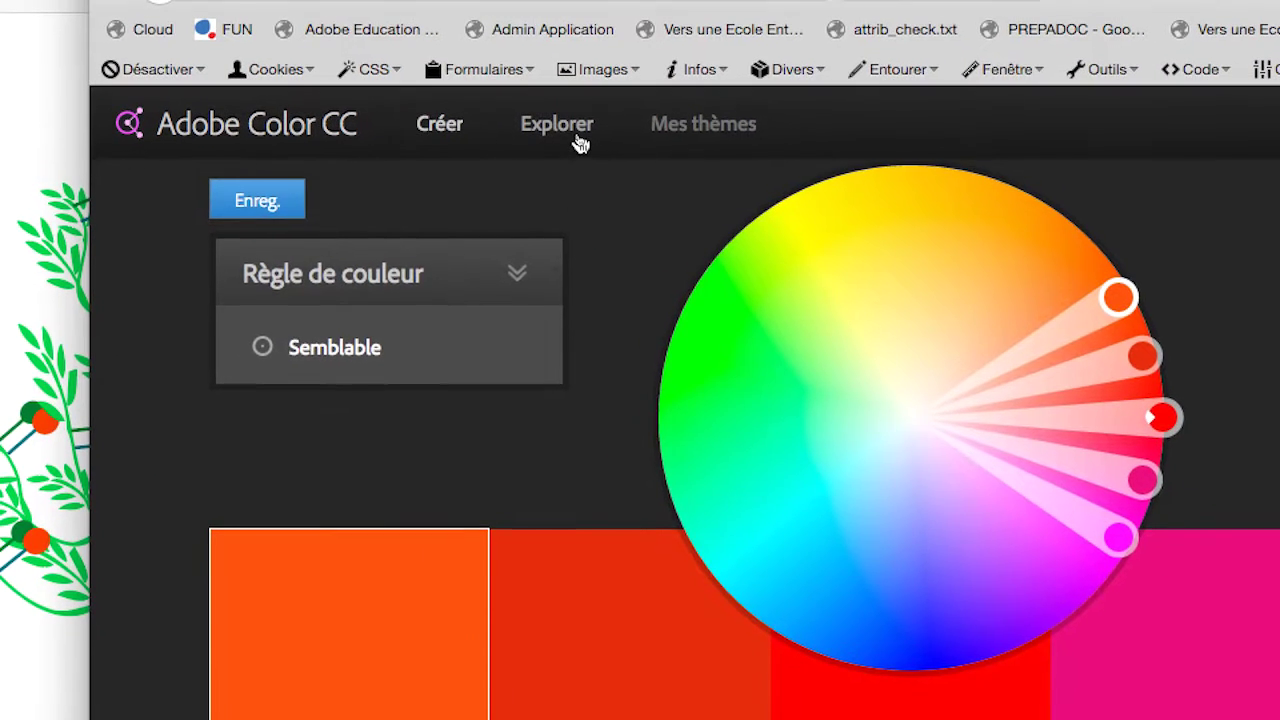
pyautogui.click(557, 124)
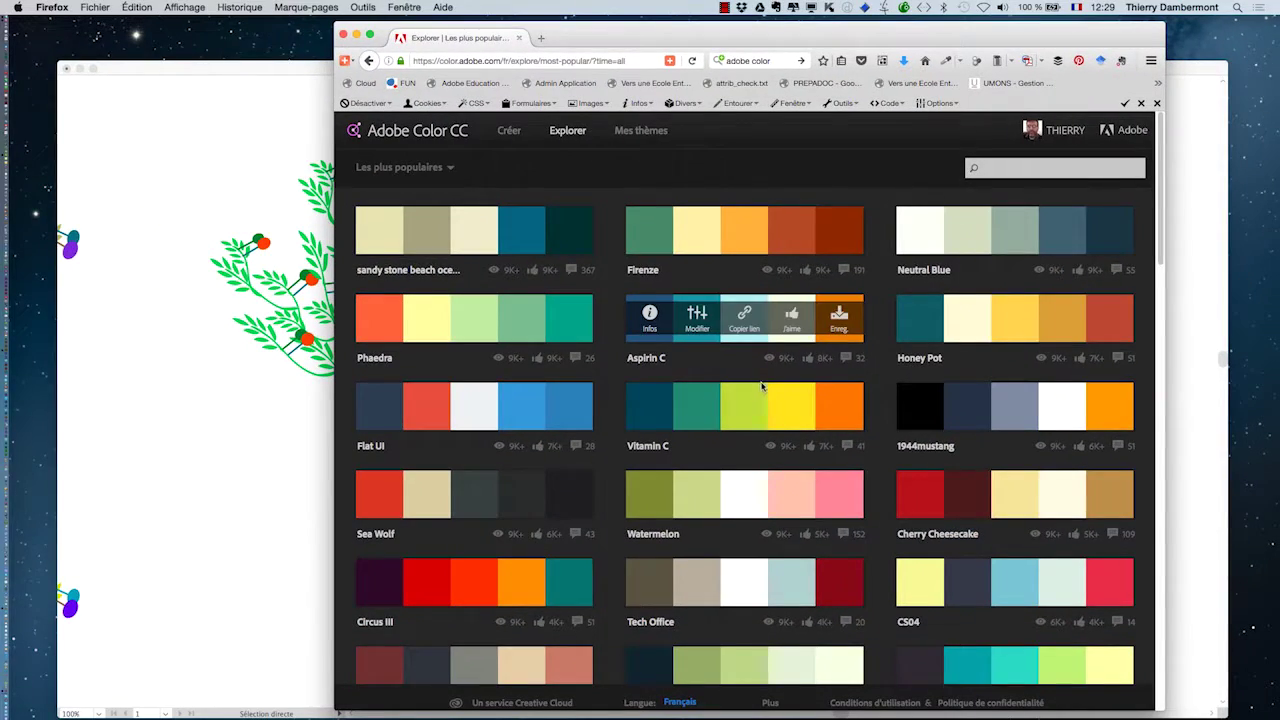
pyautogui.scroll(-3, 784, 440)
pyautogui.scroll(-10, 806, 483)
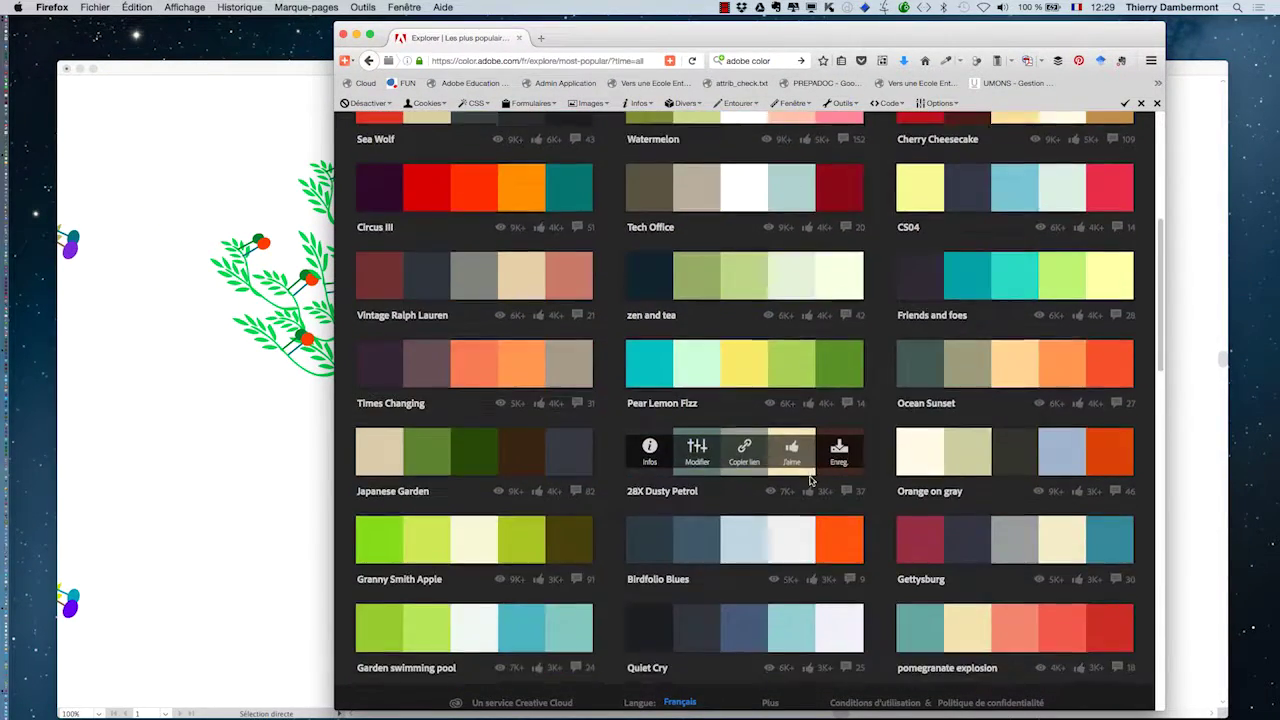
pyautogui.scroll(-8, 806, 483)
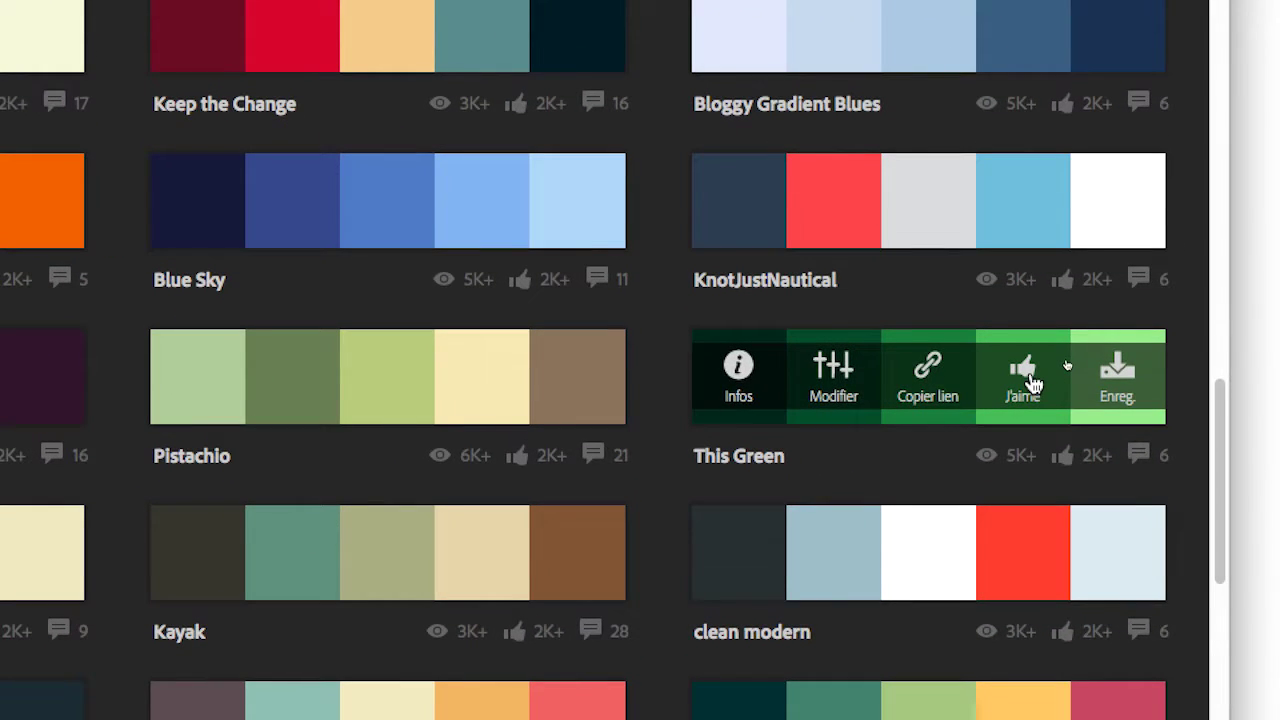
# Try to like and save the This Green colour theme.
pyautogui.click(1033, 383)
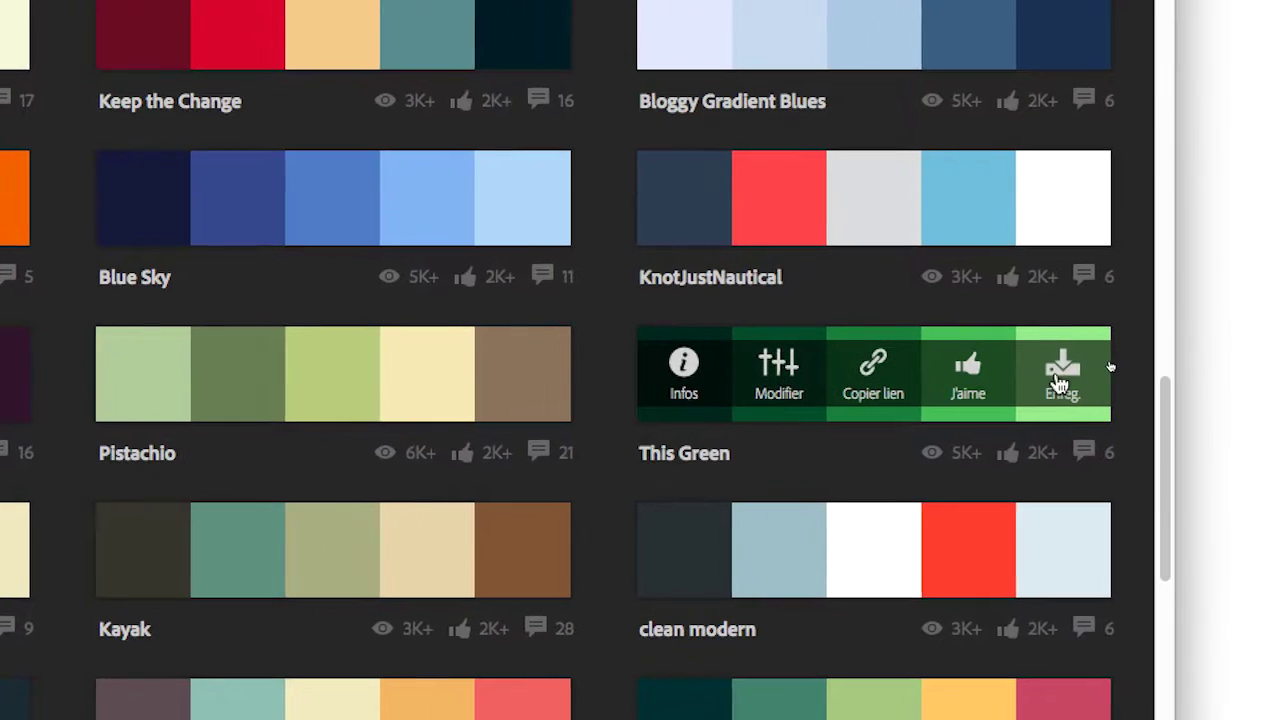
pyautogui.click(1063, 385)
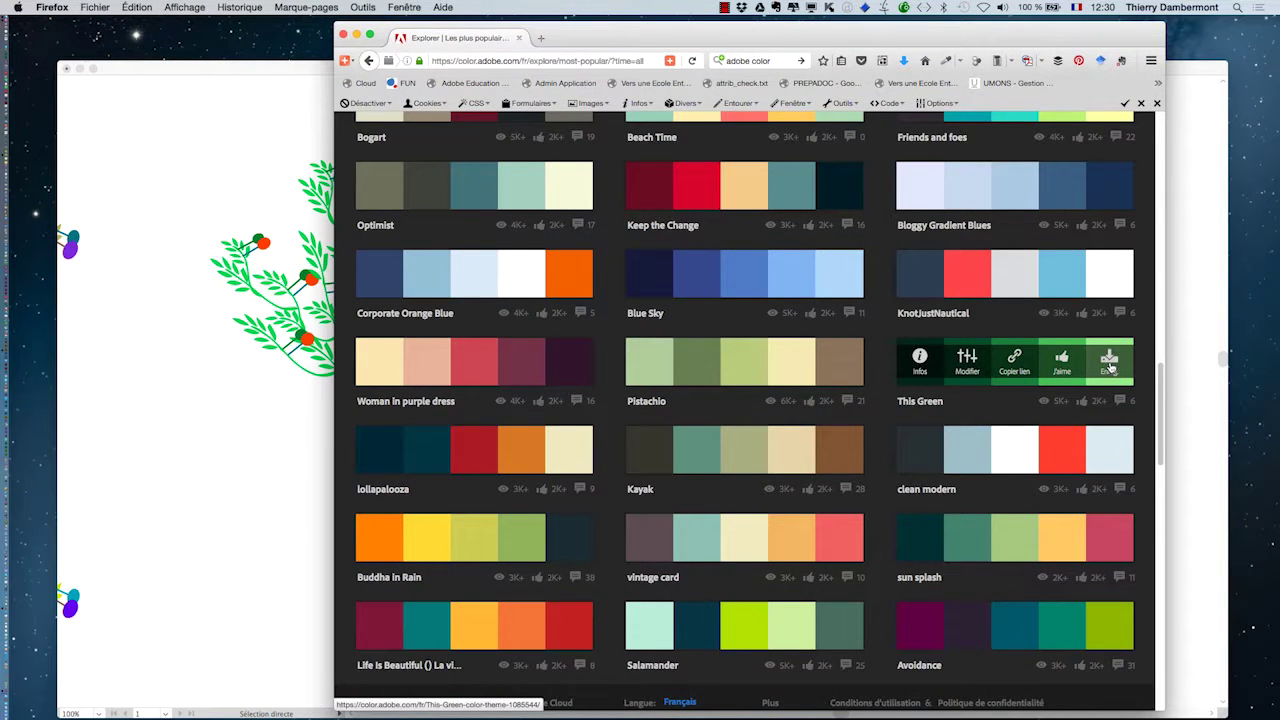
pyautogui.click(1063, 362)
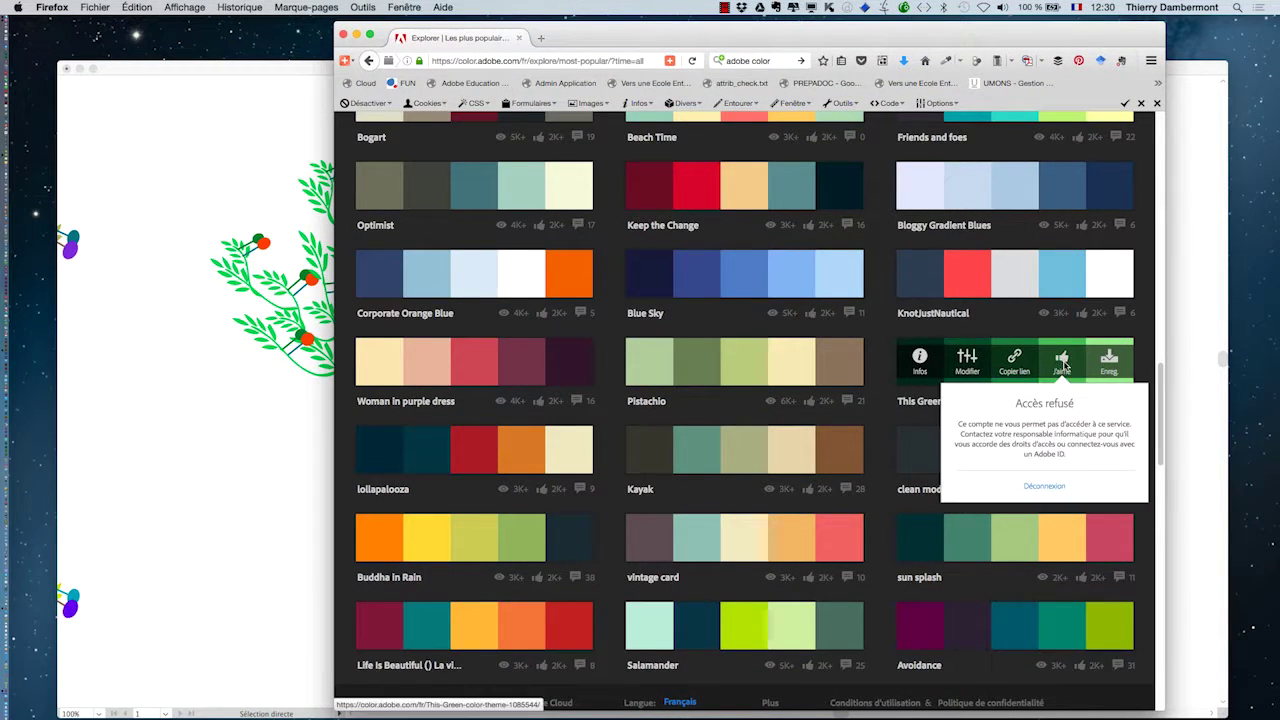
pyautogui.click(1107, 362)
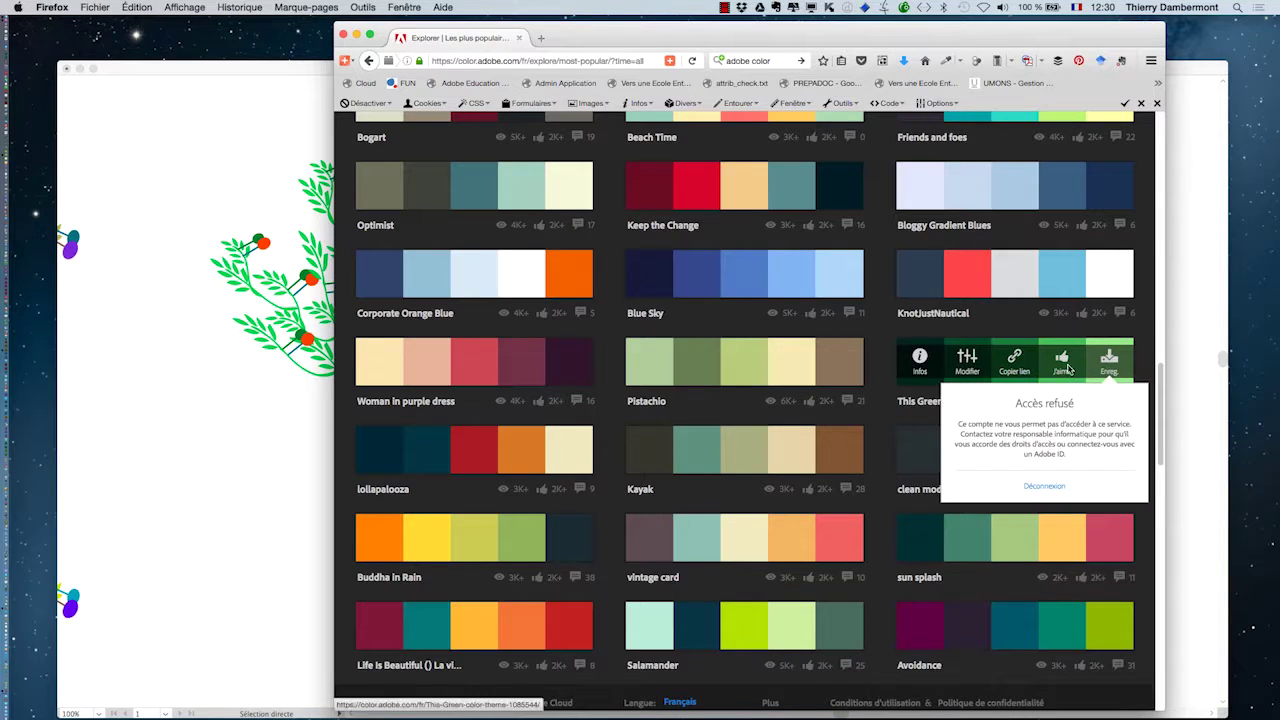
# Switch back to Illustrator and close the floating Thèmes Color panel.
pyautogui.click(235, 91)
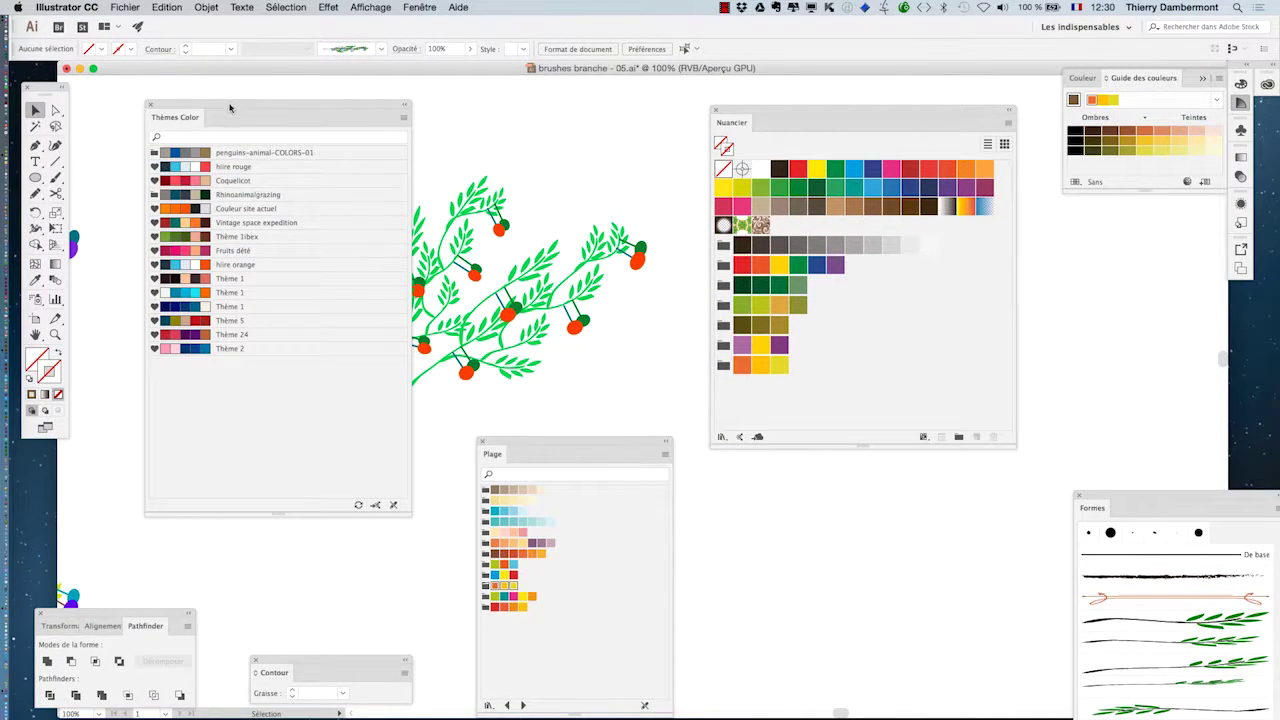
pyautogui.moveTo(229, 107); pyautogui.dragTo(199, 107)
pyautogui.click(120, 106)
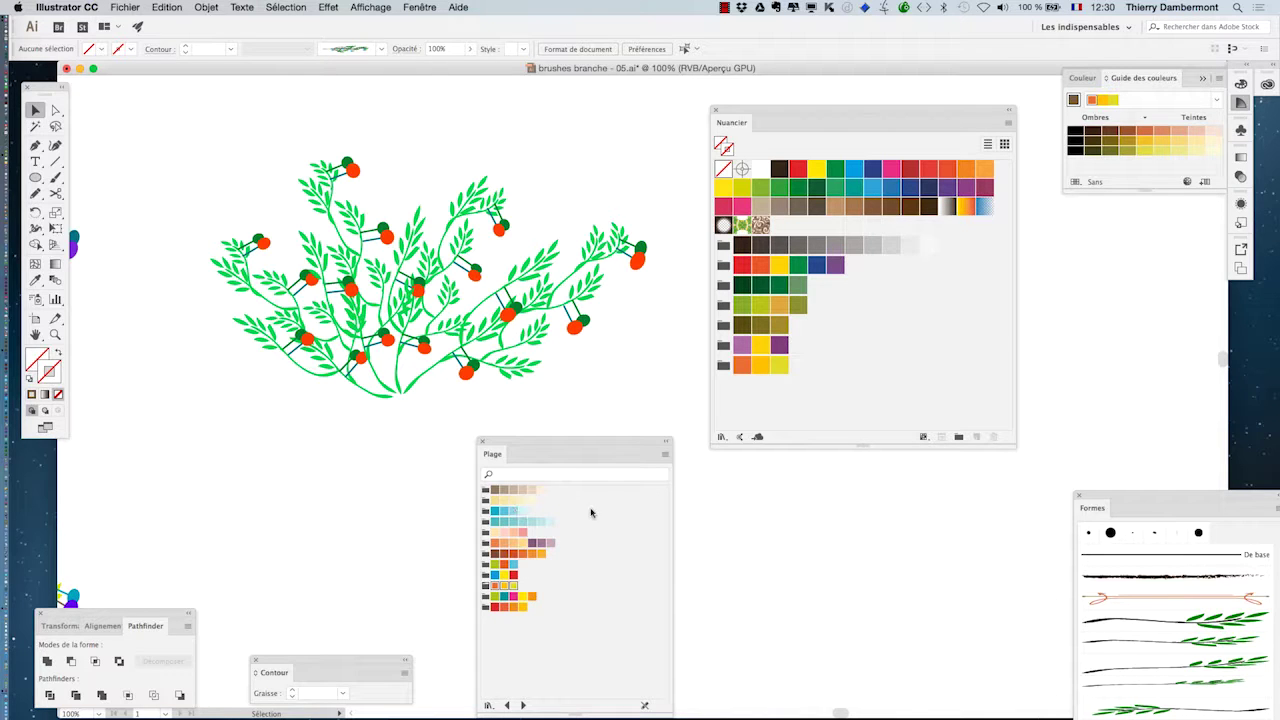
# Move the Plage and Nuancier panels aside to free space beside the green branch.
pyautogui.moveTo(558, 443); pyautogui.dragTo(832, 507)
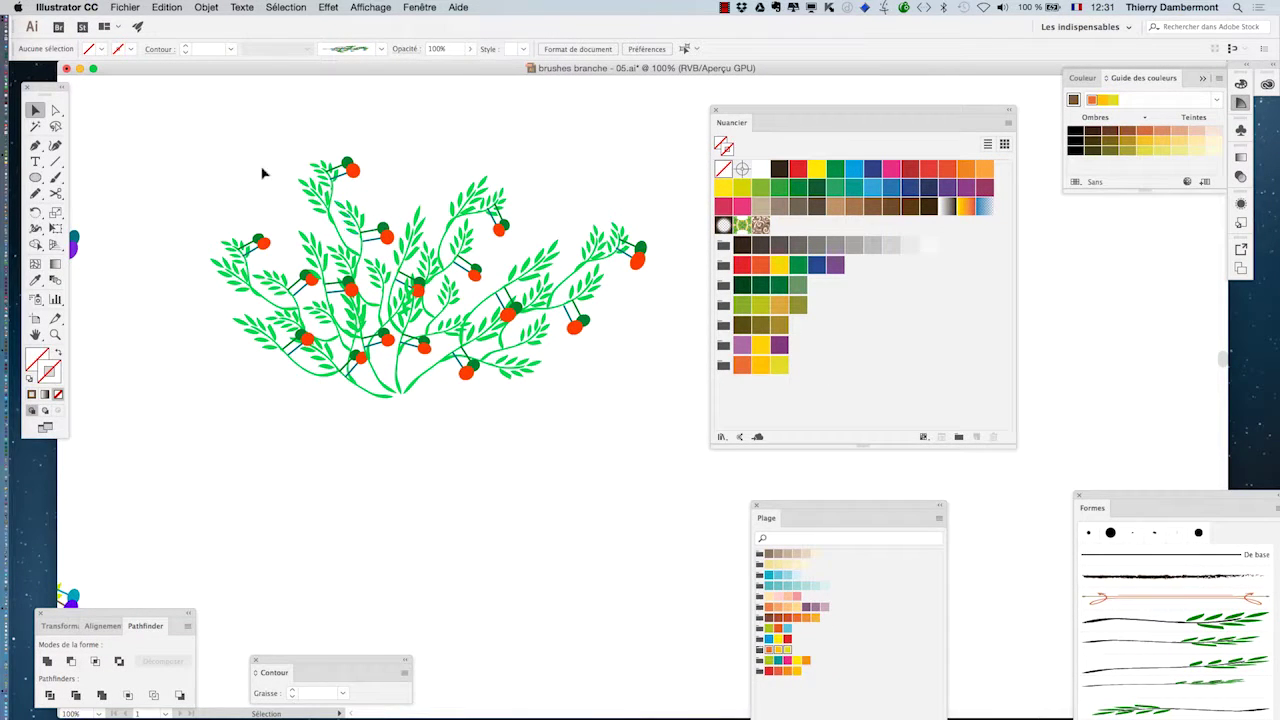
pyautogui.moveTo(284, 185); pyautogui.dragTo(634, 449)
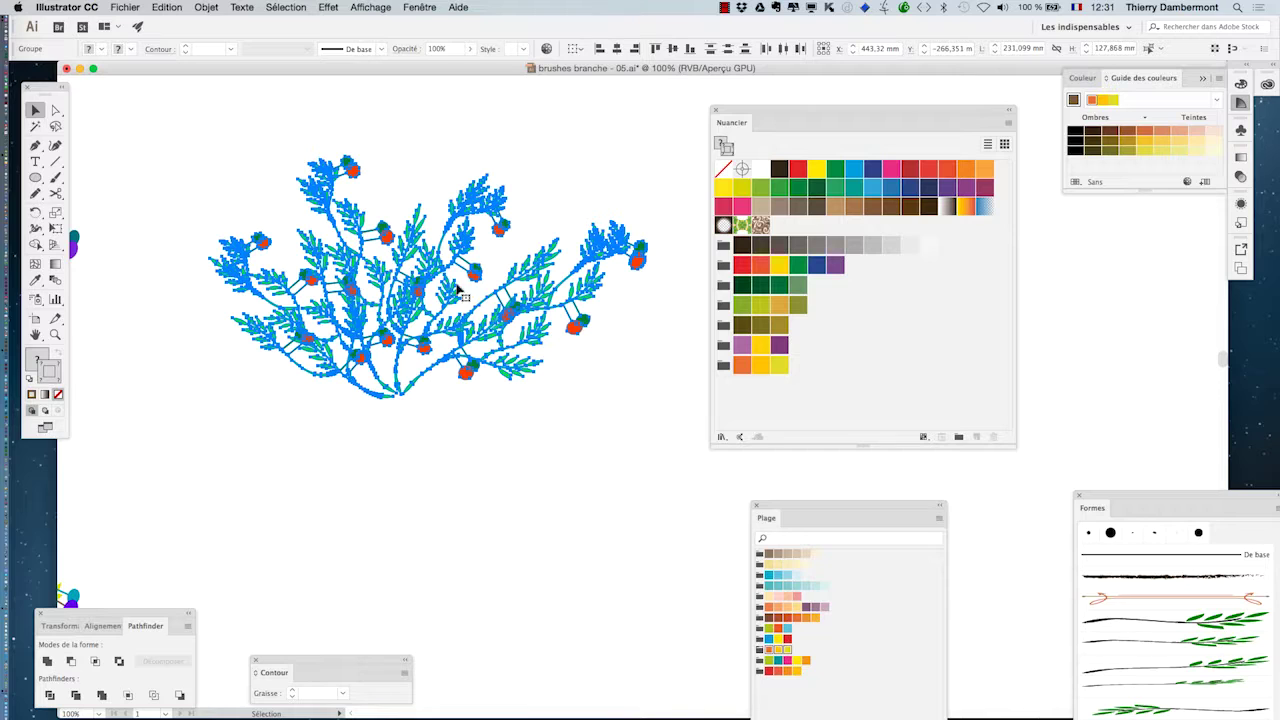
pyautogui.press('super+minus')
pyautogui.press('super+minus')
pyautogui.click(374, 446)
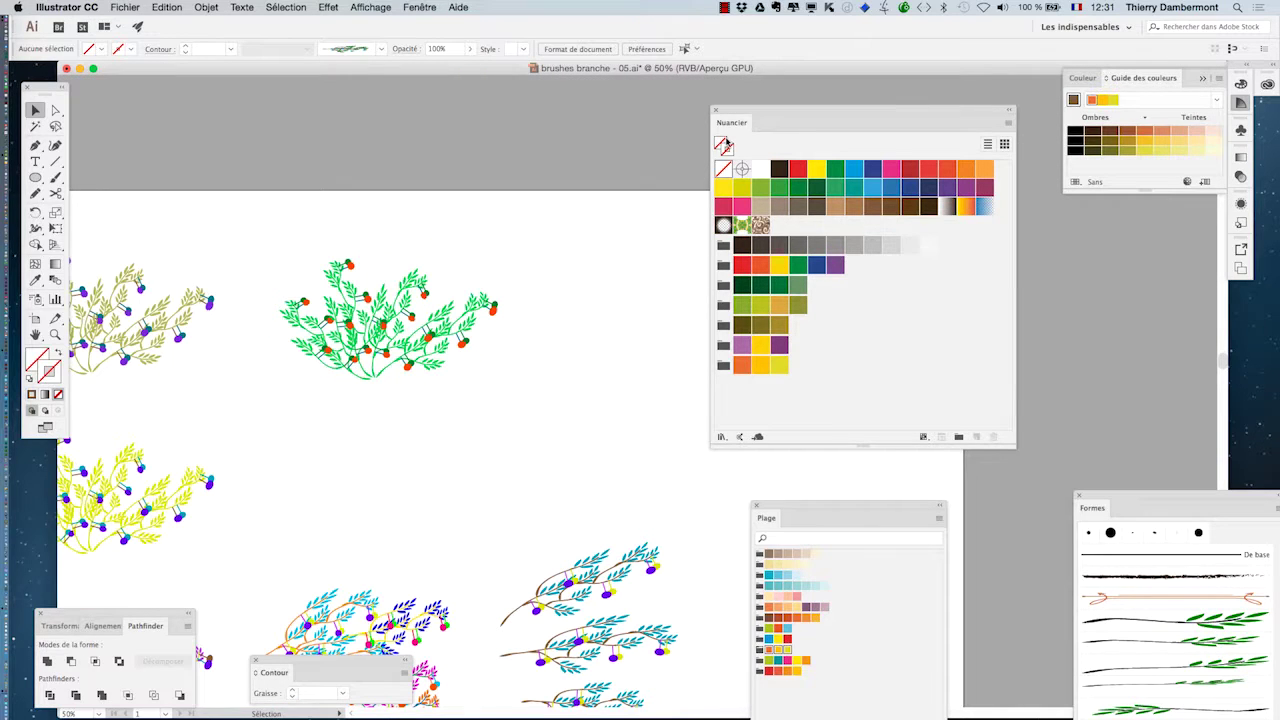
pyautogui.moveTo(736, 113); pyautogui.dragTo(989, 310)
# Duplicate the green branch illustration horizontally, placing the copy about 320 mm to the right of the original.
pyautogui.moveTo(286, 240); pyautogui.dragTo(494, 403)
pyautogui.moveTo(376, 352); pyautogui.dragTo(681, 352)
pyautogui.click(686, 394)
# Open the recolour artwork settings for the duplicated branch and place the dialog so that the branch stays in view.
pyautogui.moveTo(578, 235); pyautogui.dragTo(757, 380)
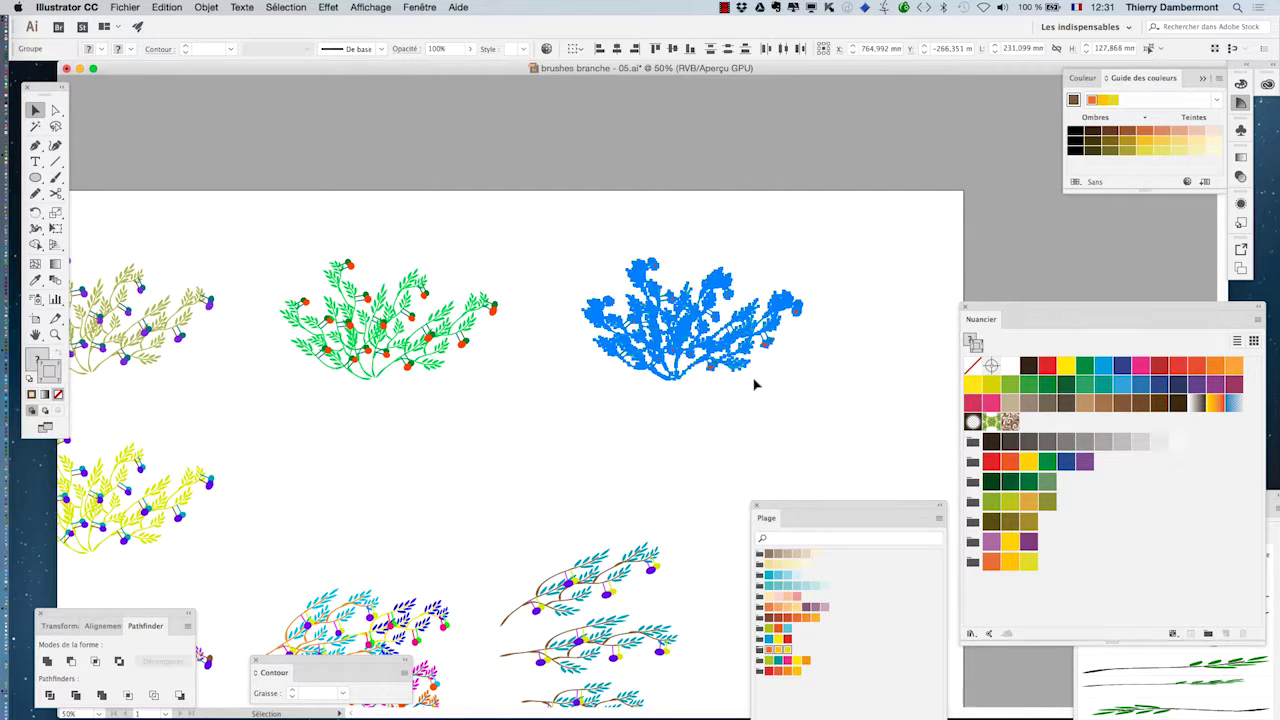
pyautogui.press('super+plus')
pyautogui.press('super+plus')
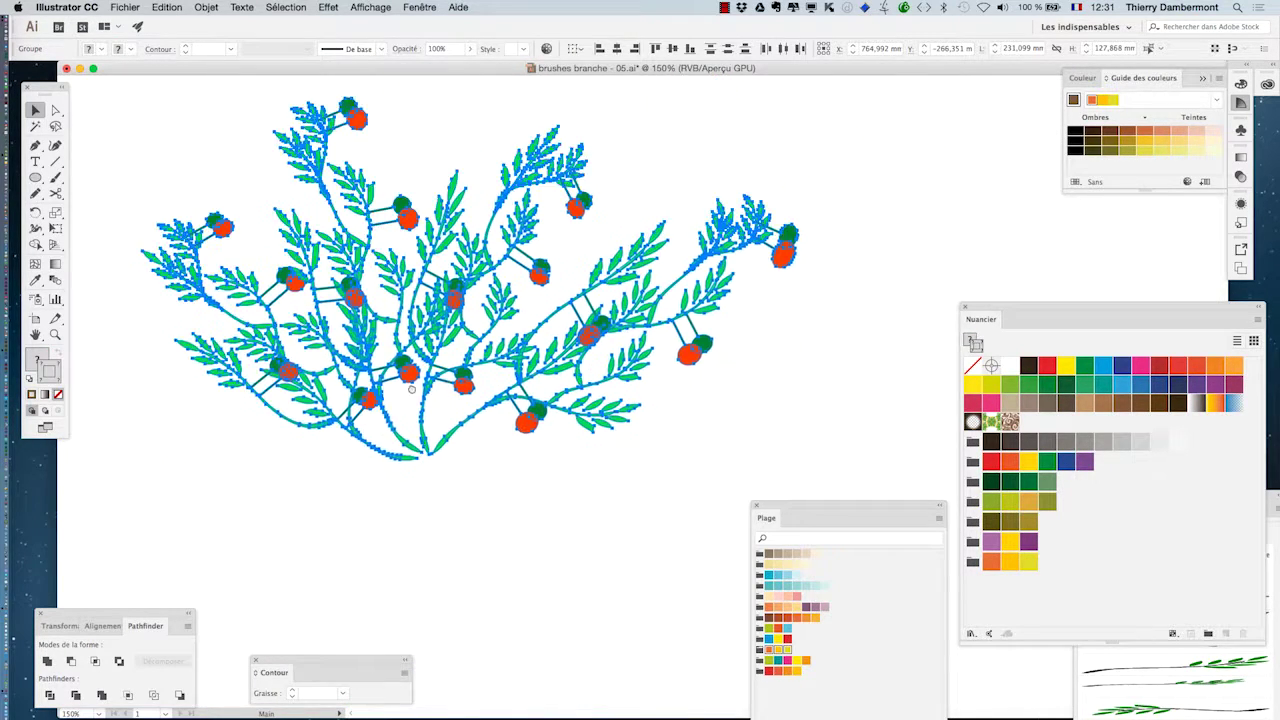
pyautogui.click(170, 7)
pyautogui.moveTo(210, 225)
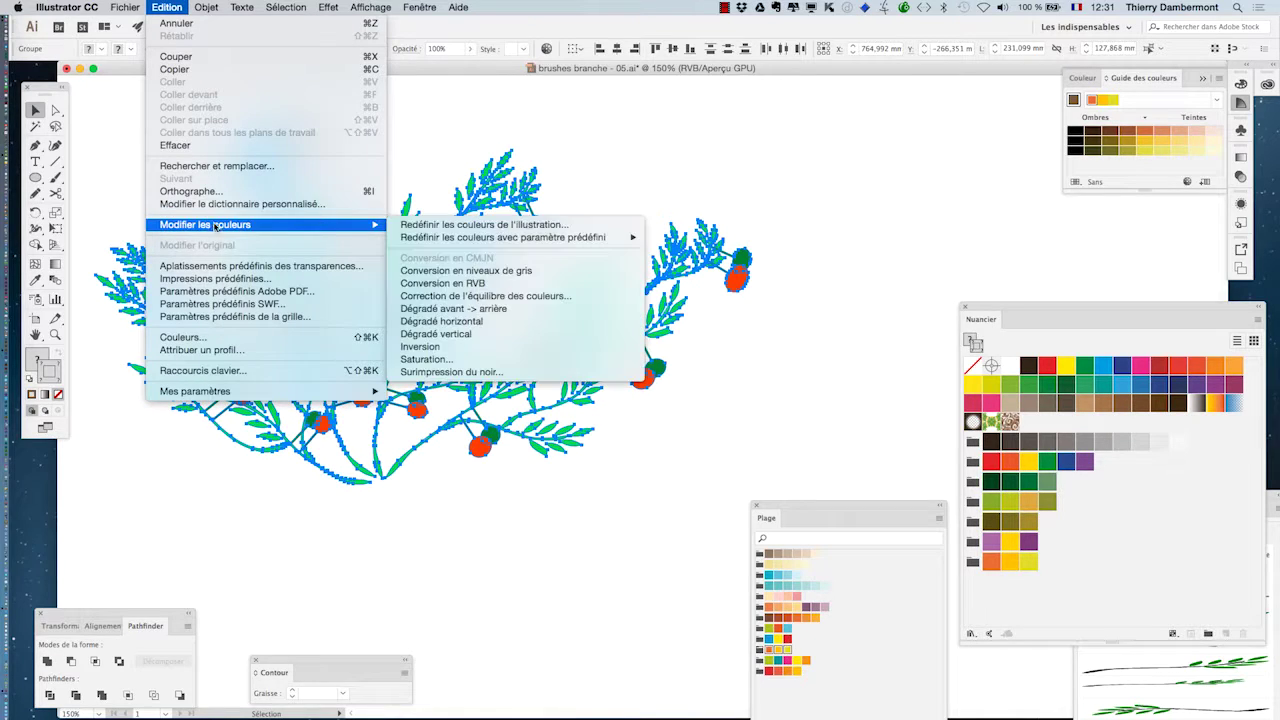
pyautogui.click(485, 228)
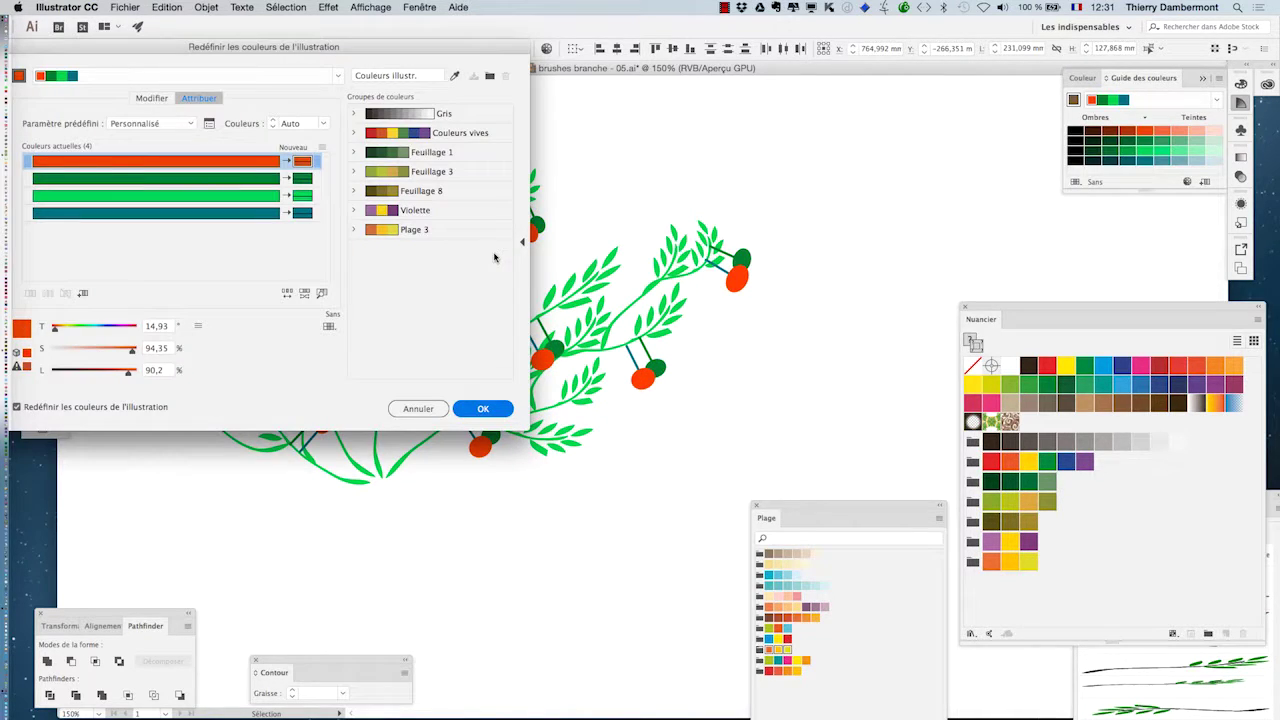
pyautogui.moveTo(237, 52); pyautogui.dragTo(940, 98)
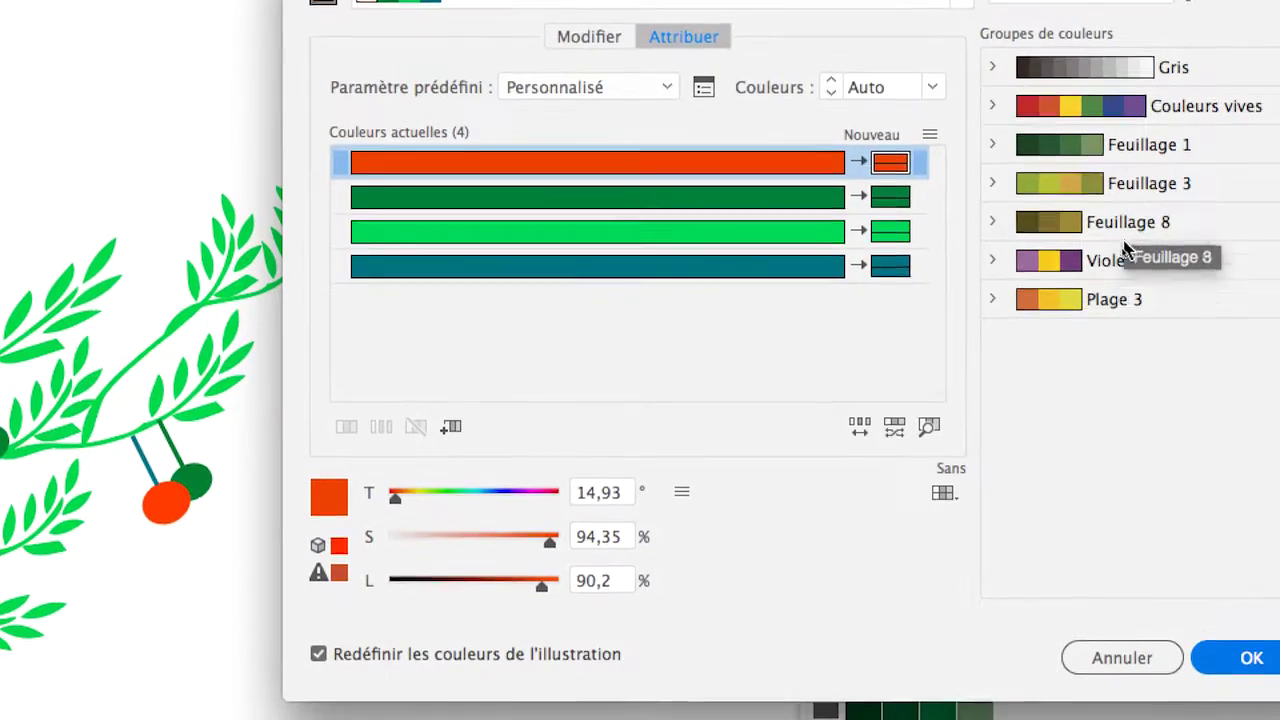
# Compare the Violette, Plage 3, Feuillage 8 and Feuillage 3 colour groups on the branch and settle on Violette.
pyautogui.click(1128, 265)
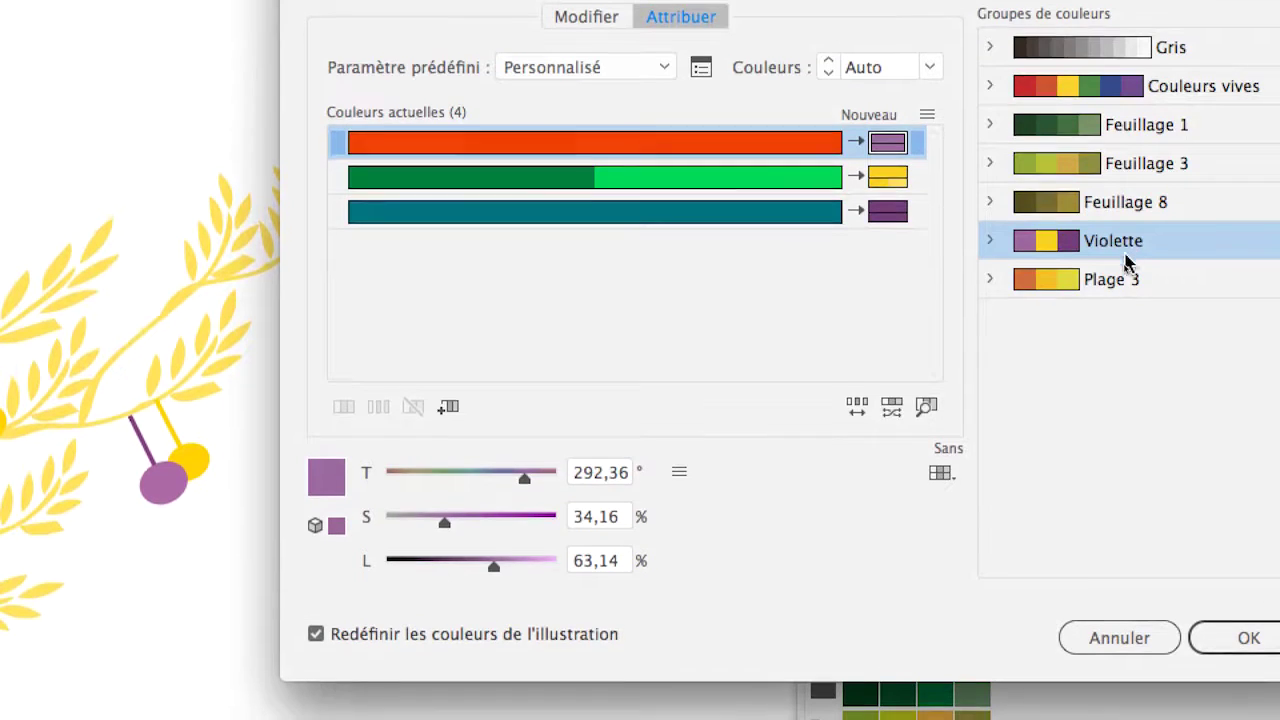
pyautogui.click(1128, 281)
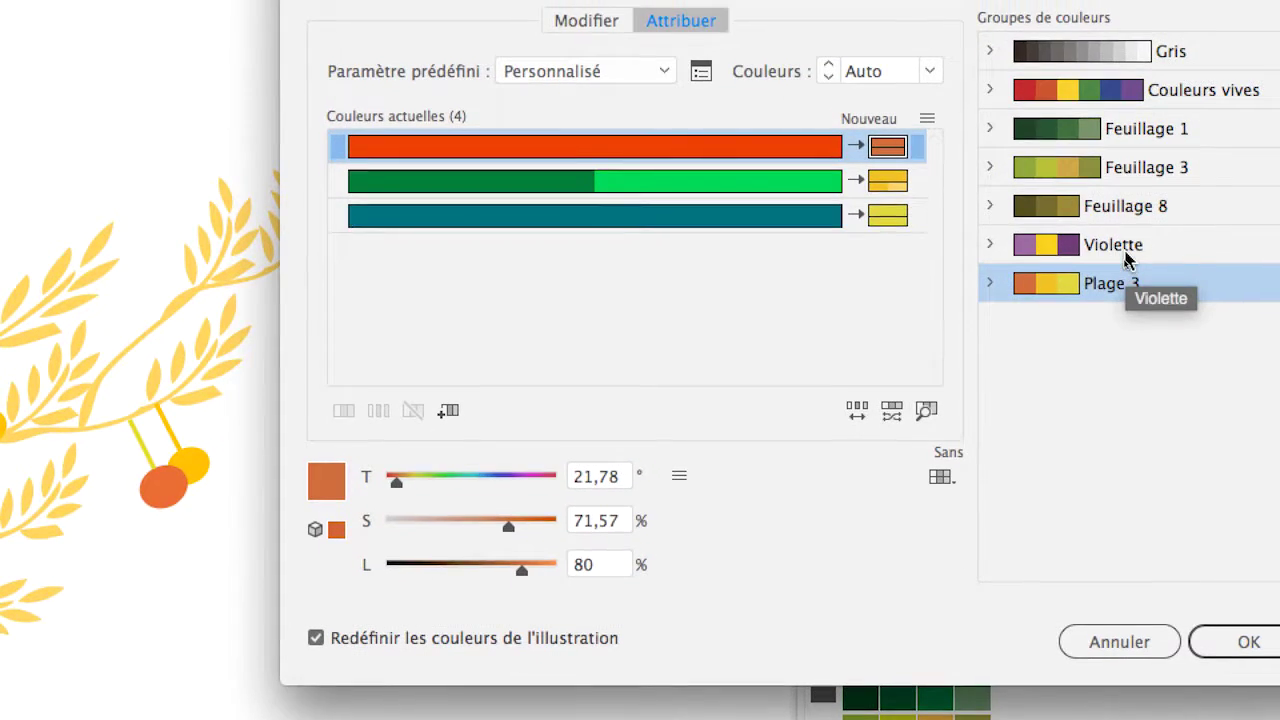
pyautogui.click(1127, 250)
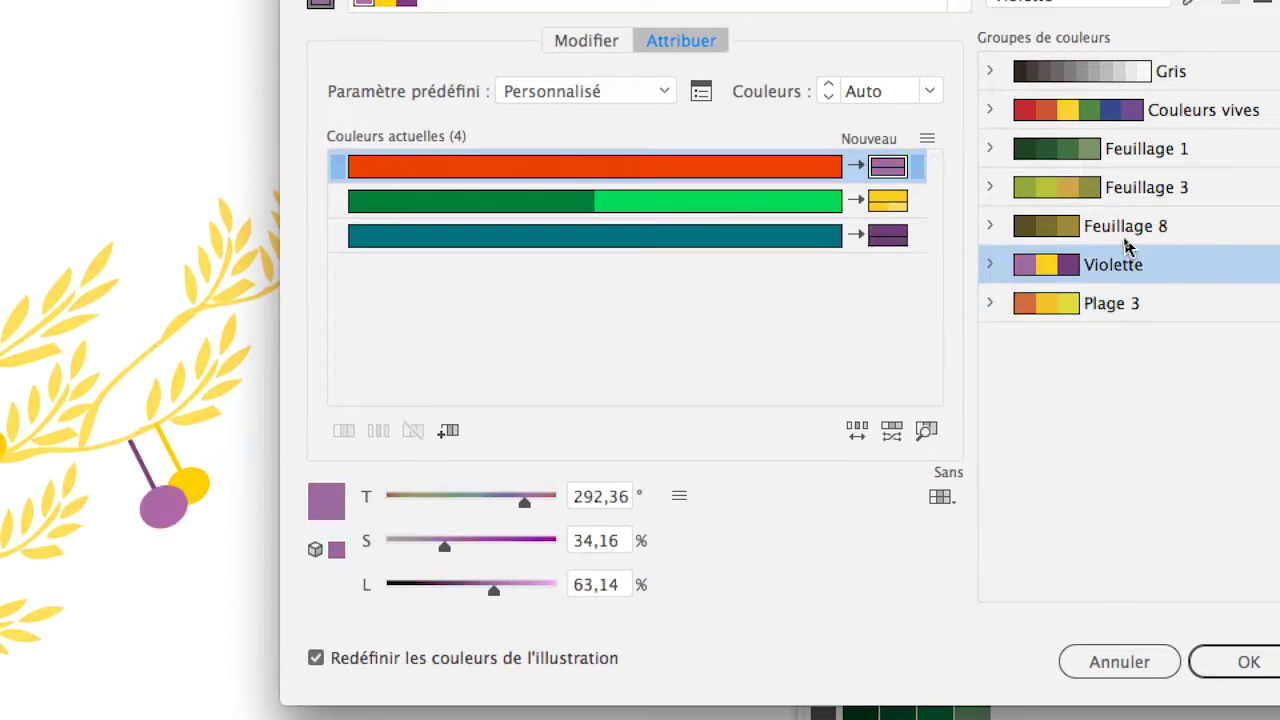
pyautogui.click(1126, 208)
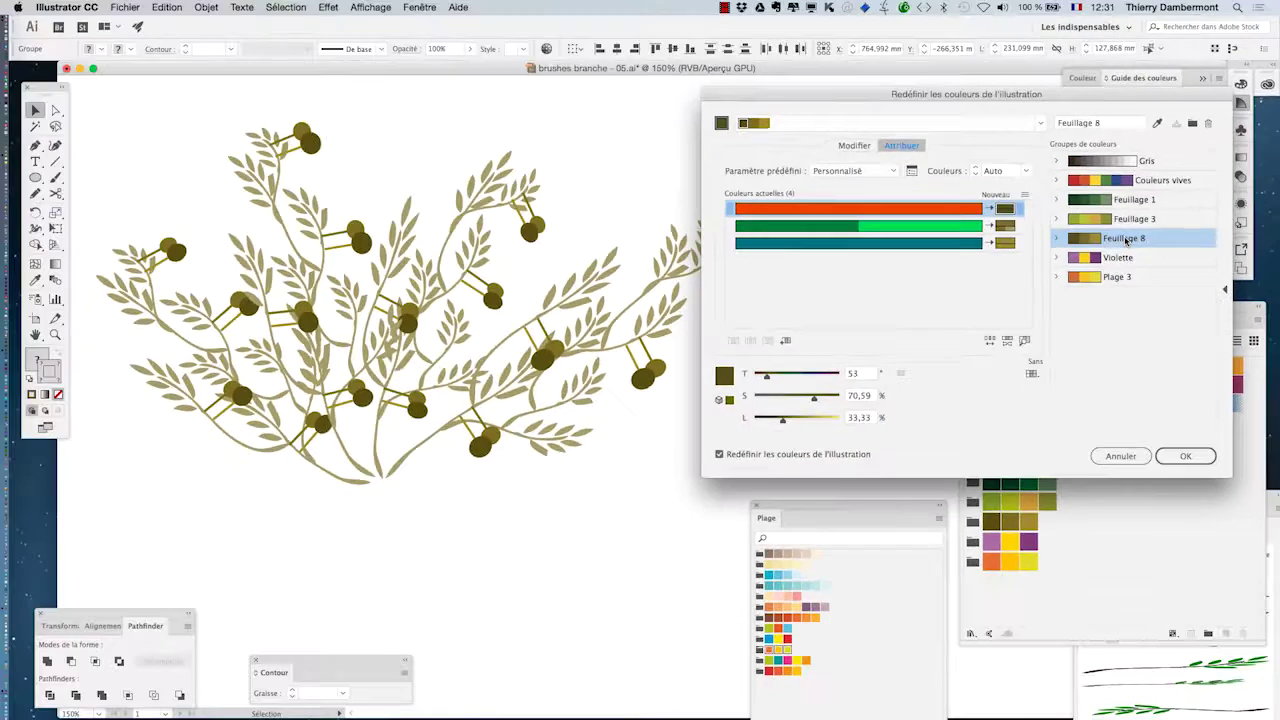
pyautogui.click(1134, 218)
pyautogui.click(1136, 240)
pyautogui.click(1132, 259)
pyautogui.click(1131, 278)
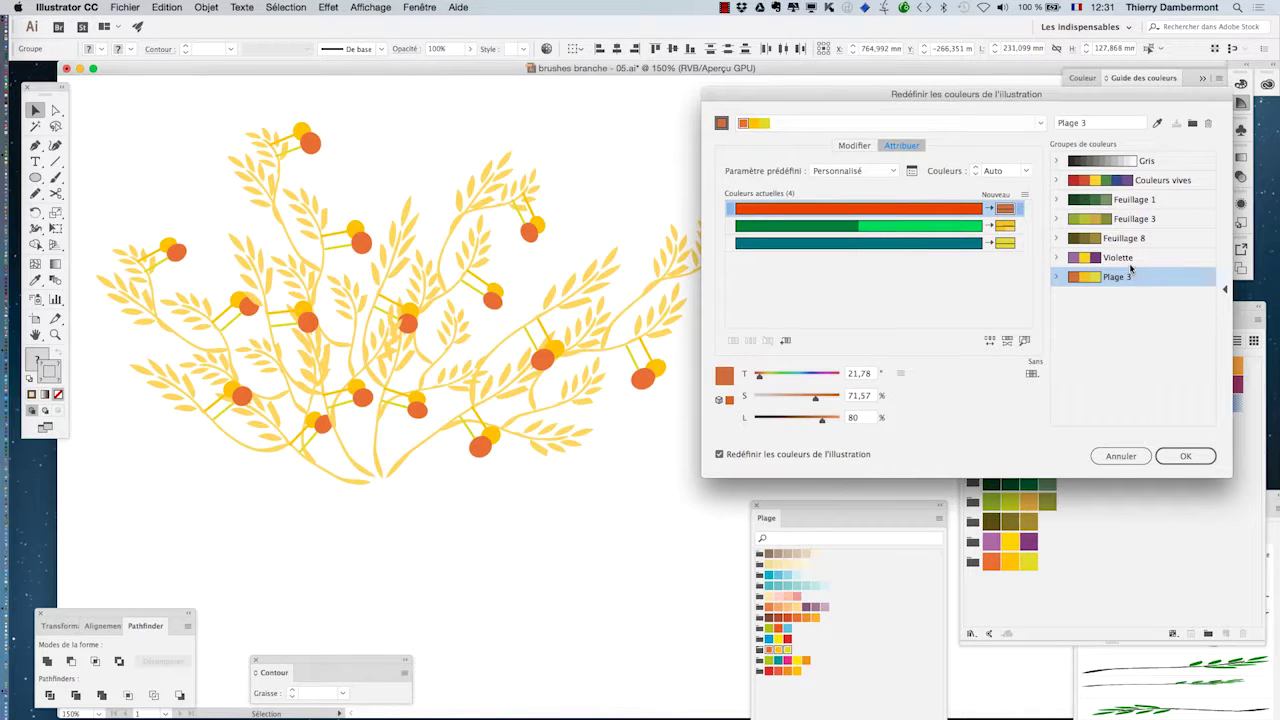
pyautogui.click(1131, 259)
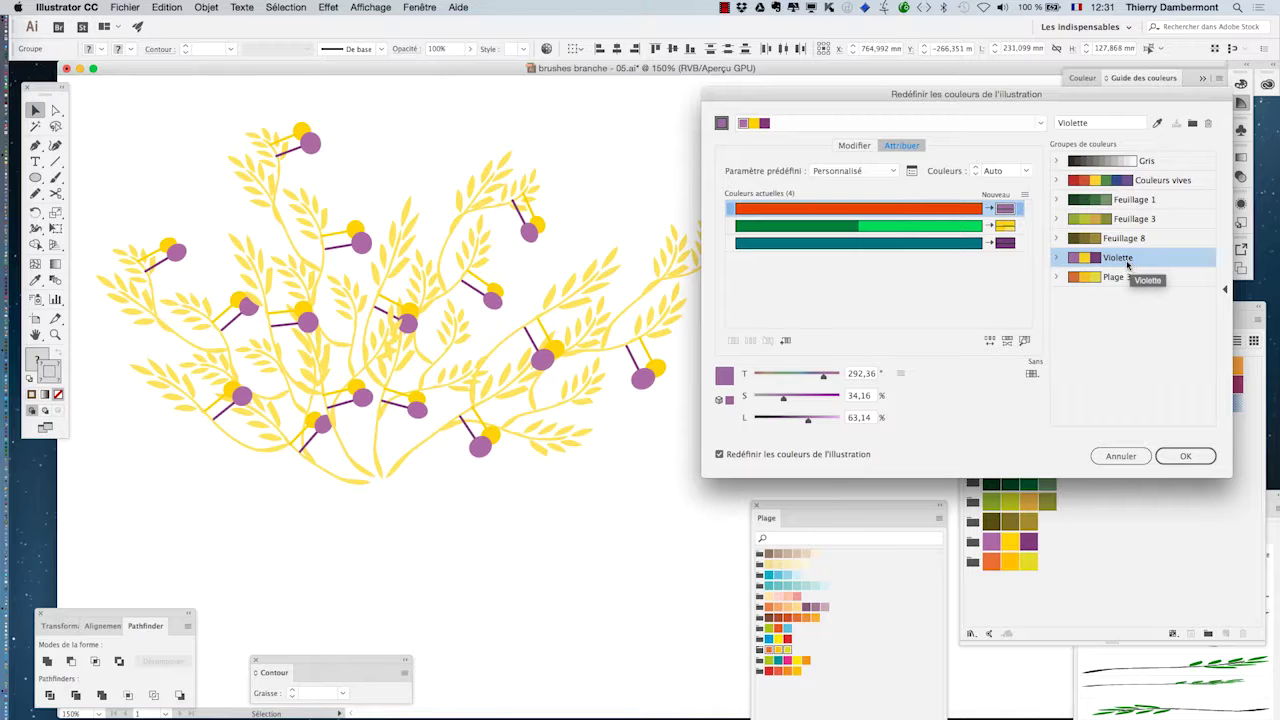
# Randomly shuffle the order of the Violette colours until the fruits are yellow and the foliage is purple.
pyautogui.click(989, 341)
pyautogui.click(989, 341)
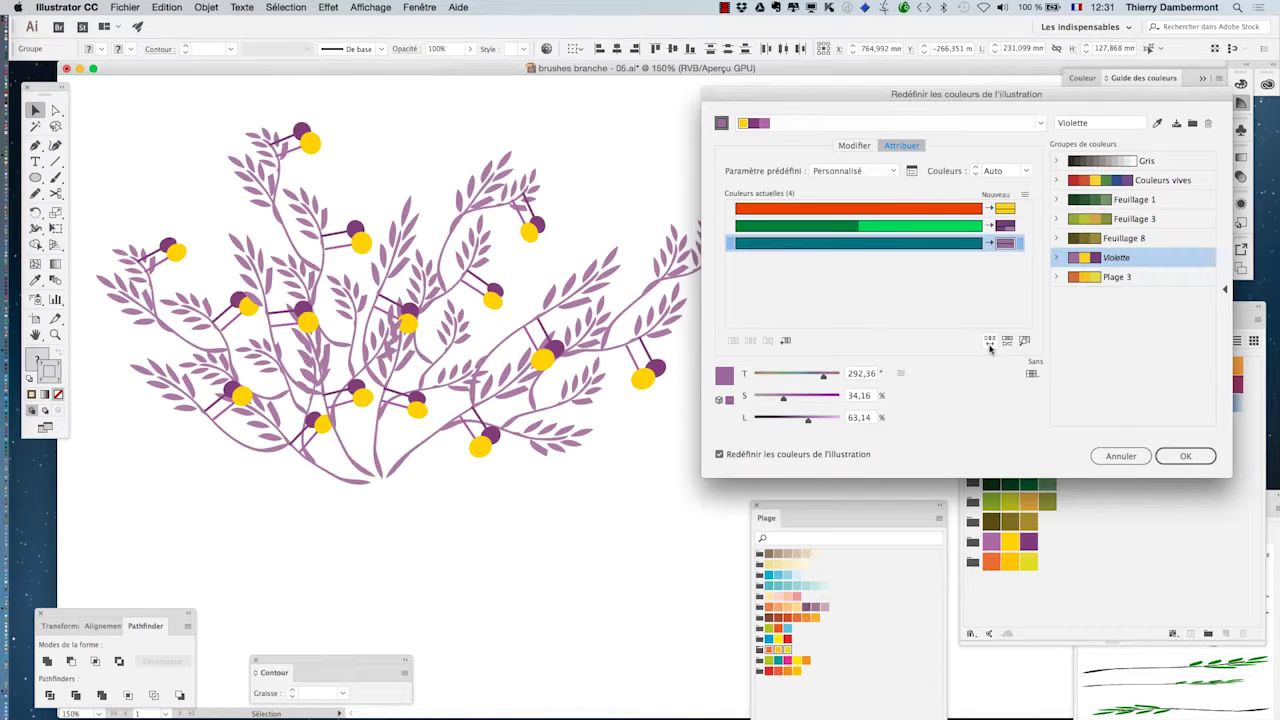
pyautogui.click(989, 341)
pyautogui.click(989, 341)
pyautogui.click(989, 341)
pyautogui.click(989, 341)
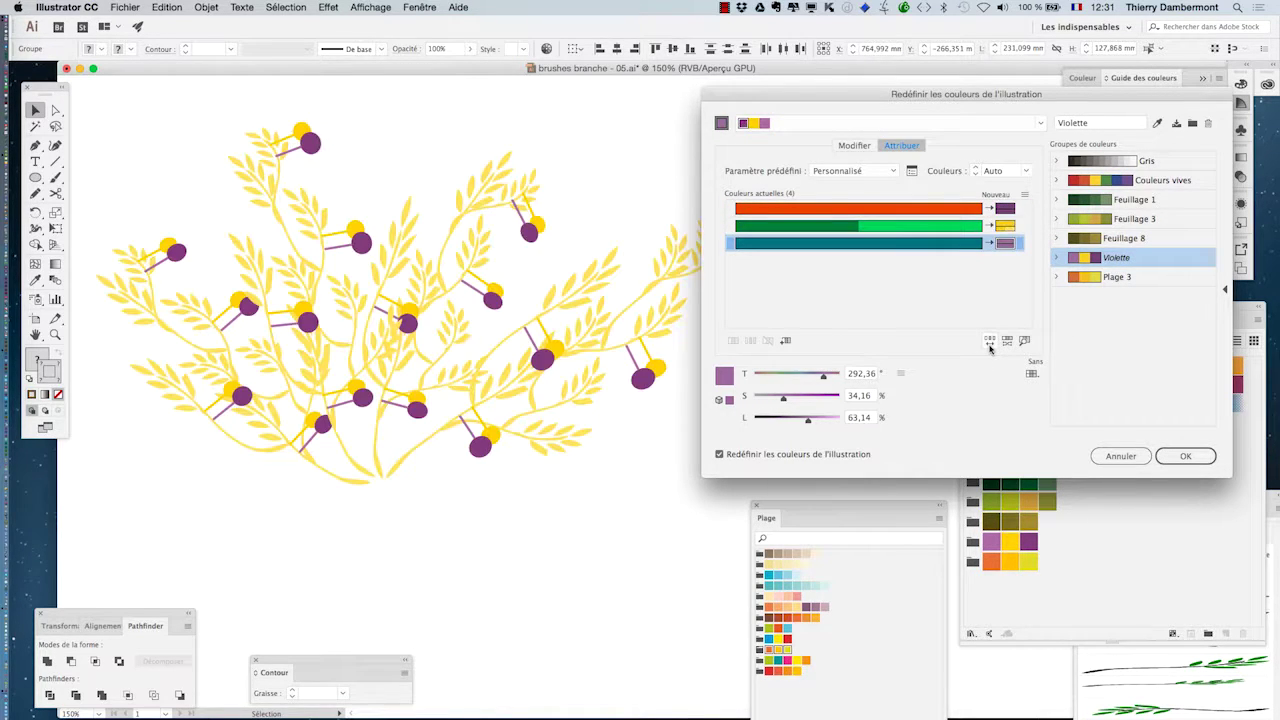
pyautogui.click(989, 341)
pyautogui.click(989, 341)
pyautogui.click(989, 341)
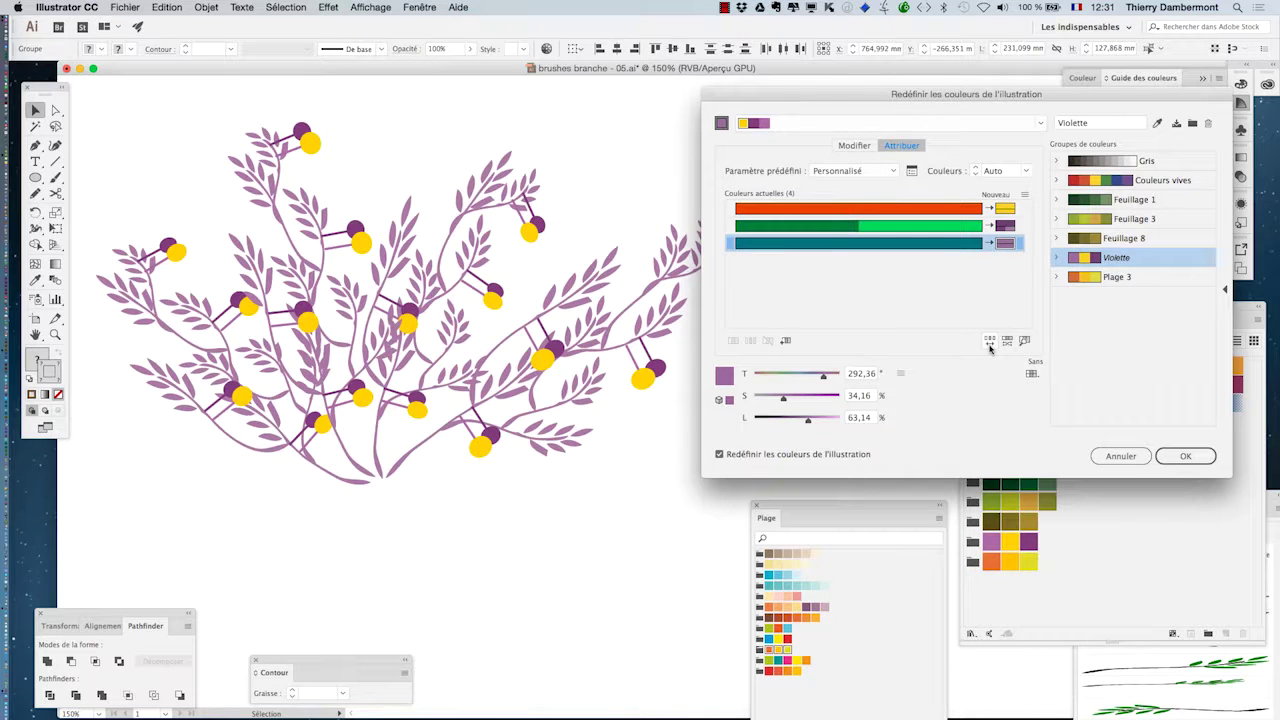
# Randomly vary the saturation and brightness of the assigned colours until the foliage is light pink and the fruits are golden.
pyautogui.click(1008, 341)
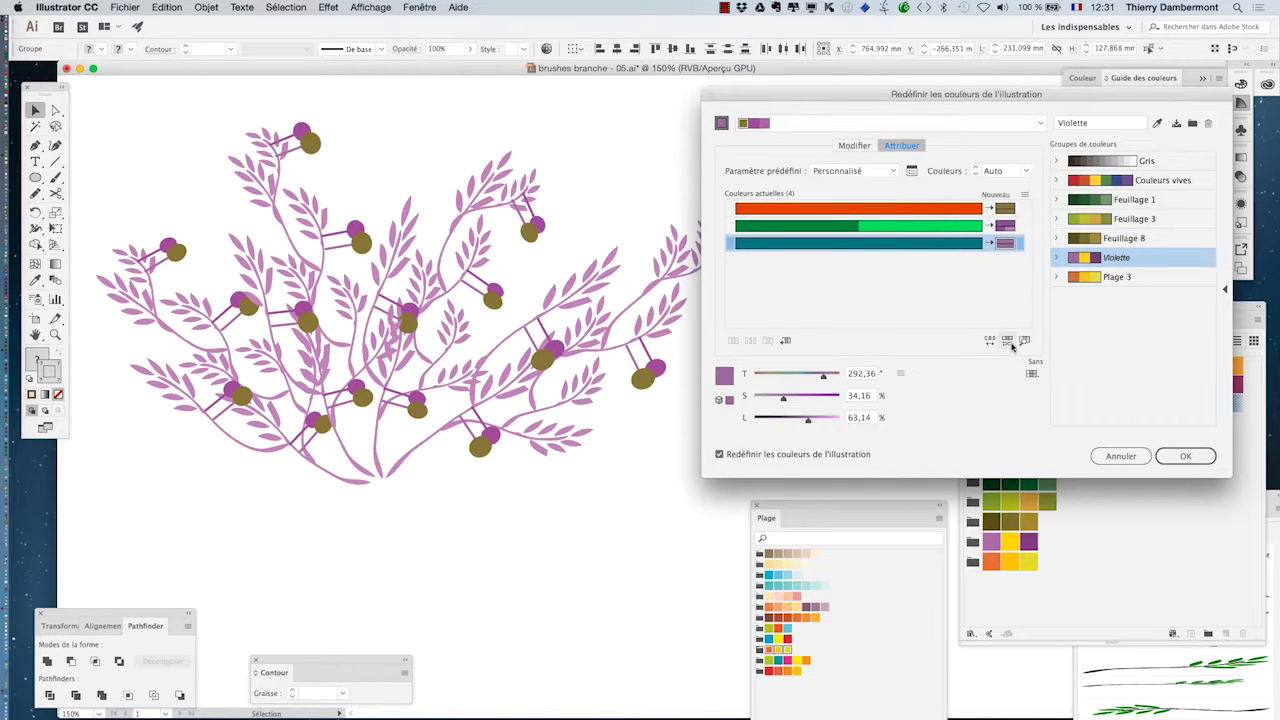
pyautogui.click(1008, 341)
pyautogui.click(1010, 342)
pyautogui.click(1010, 342)
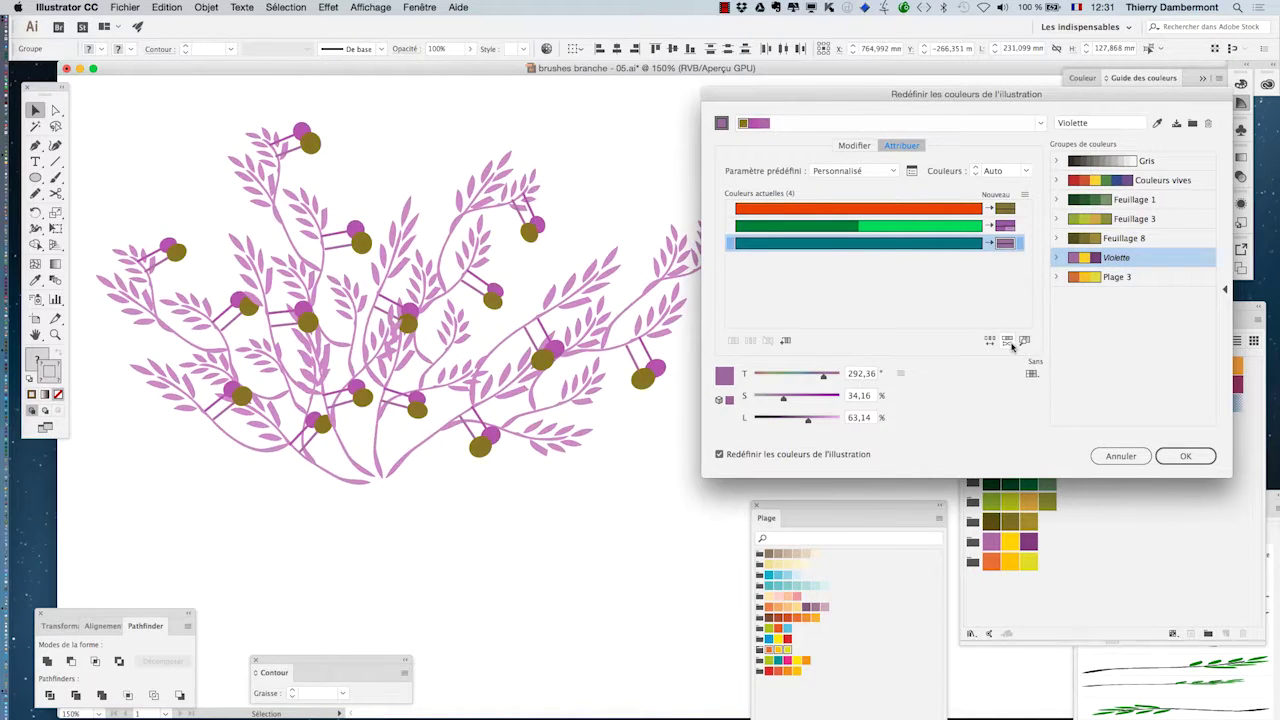
pyautogui.click(1010, 342)
pyautogui.click(1010, 342)
pyautogui.click(1010, 342)
pyautogui.click(1010, 342)
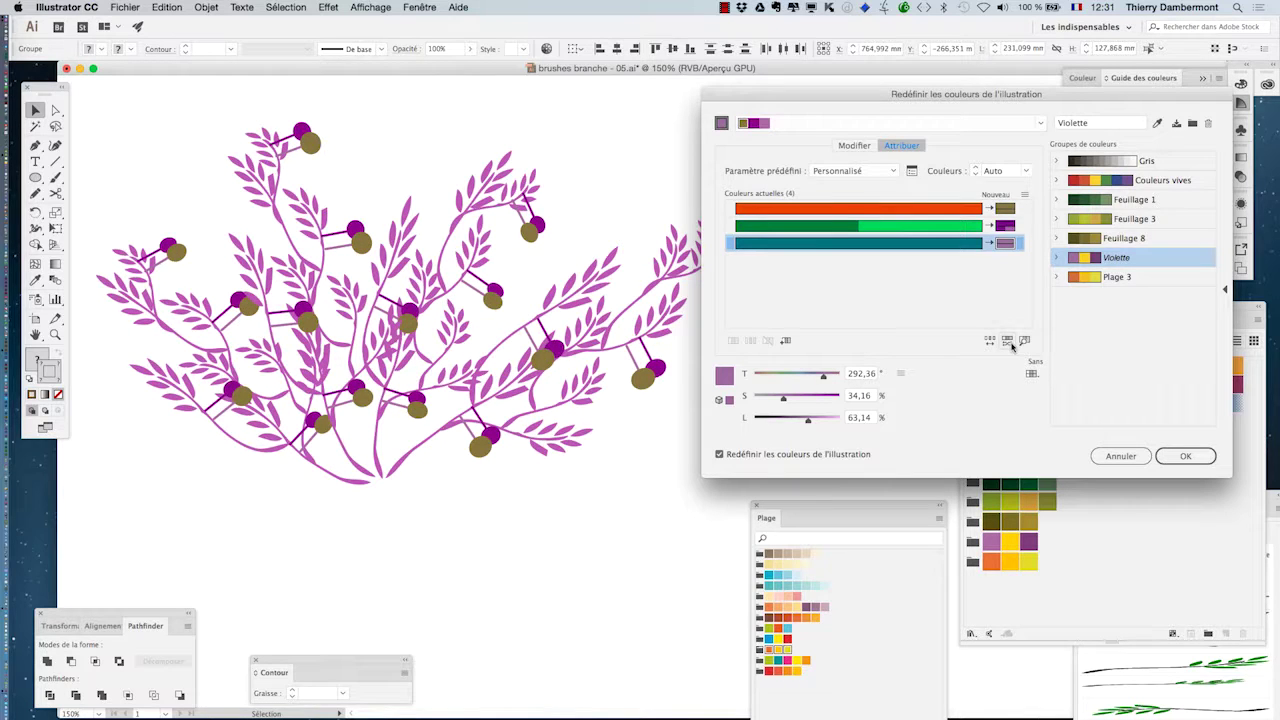
pyautogui.click(1010, 342)
pyautogui.click(1010, 342)
pyautogui.click(1010, 342)
pyautogui.click(1010, 342)
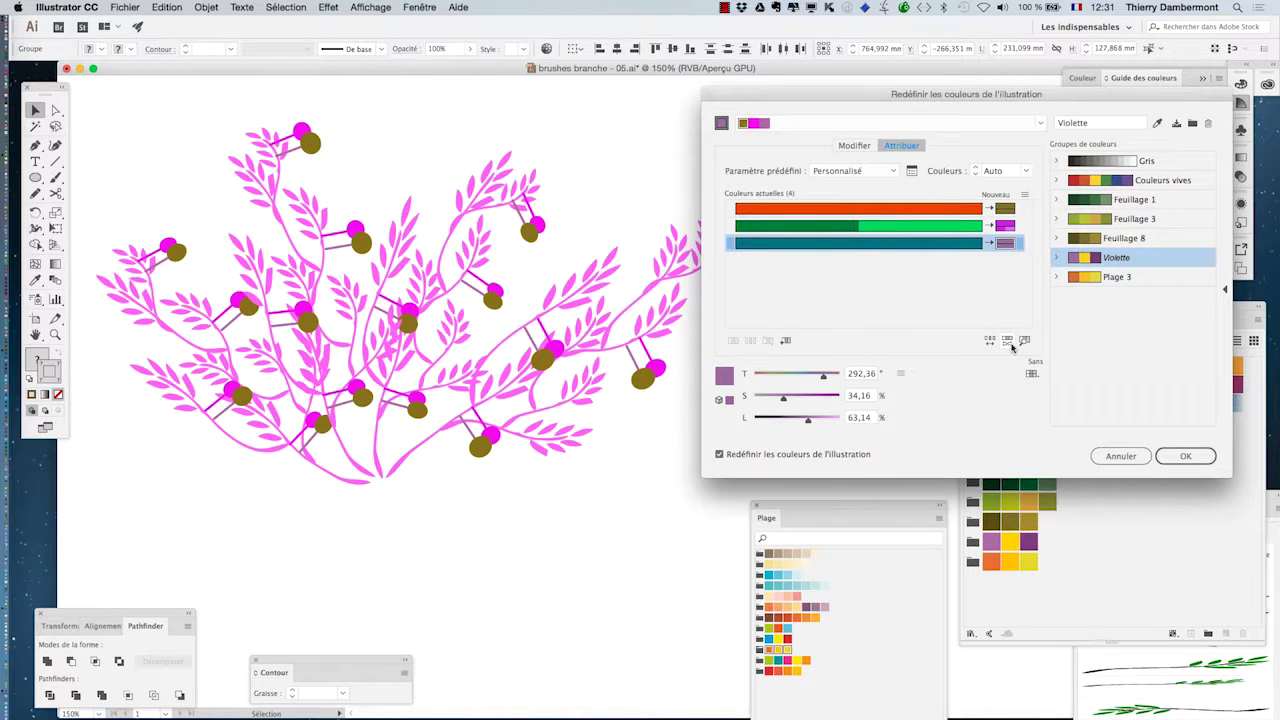
pyautogui.click(1010, 342)
pyautogui.click(1010, 342)
pyautogui.click(1010, 342)
pyautogui.click(1010, 342)
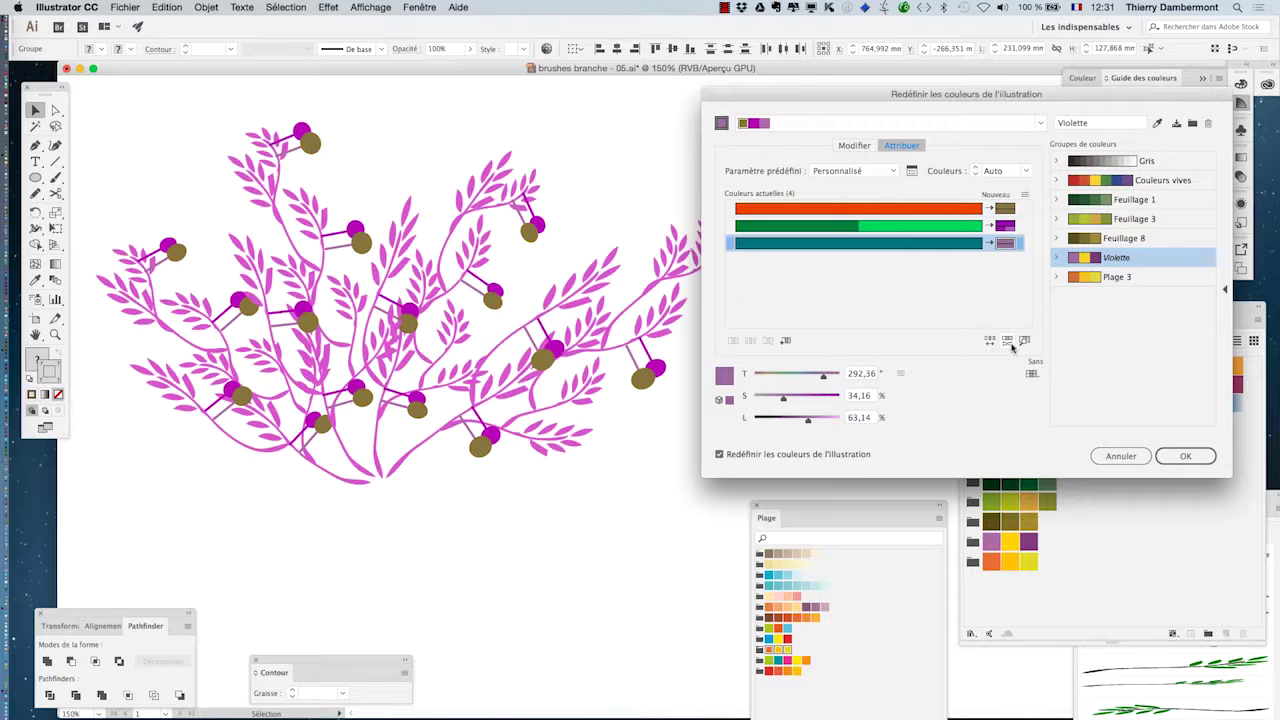
pyautogui.click(1010, 342)
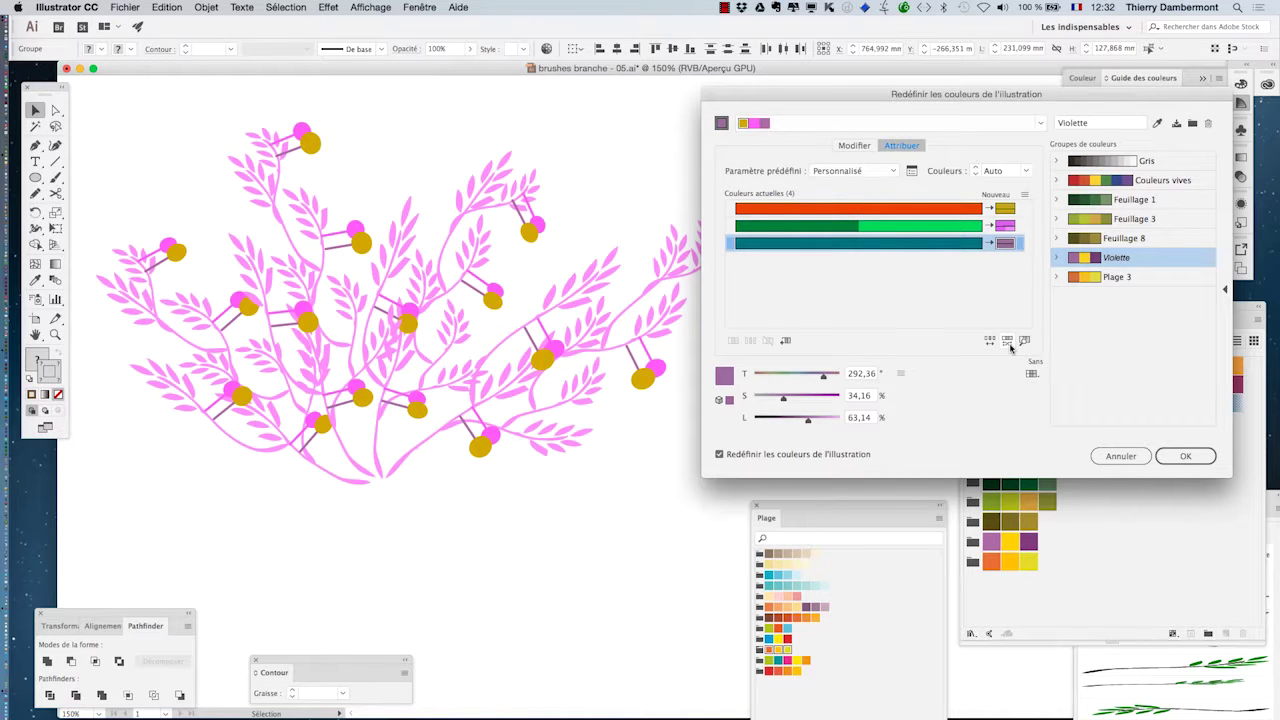
# Accept the recolouring and answer whether to save the changes to the Violette colour group.
pyautogui.click(1185, 456)
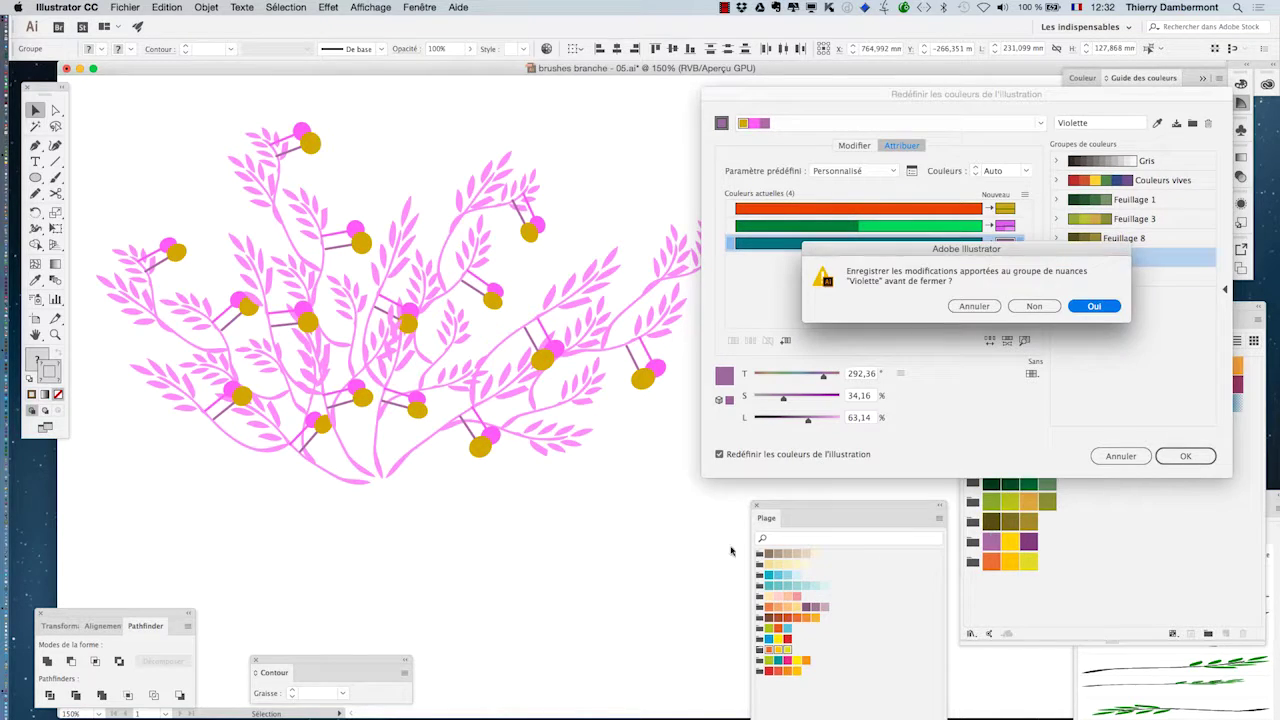
pyautogui.click(1010, 309)
pyautogui.moveTo(1008, 311); pyautogui.dragTo(1106, 316)
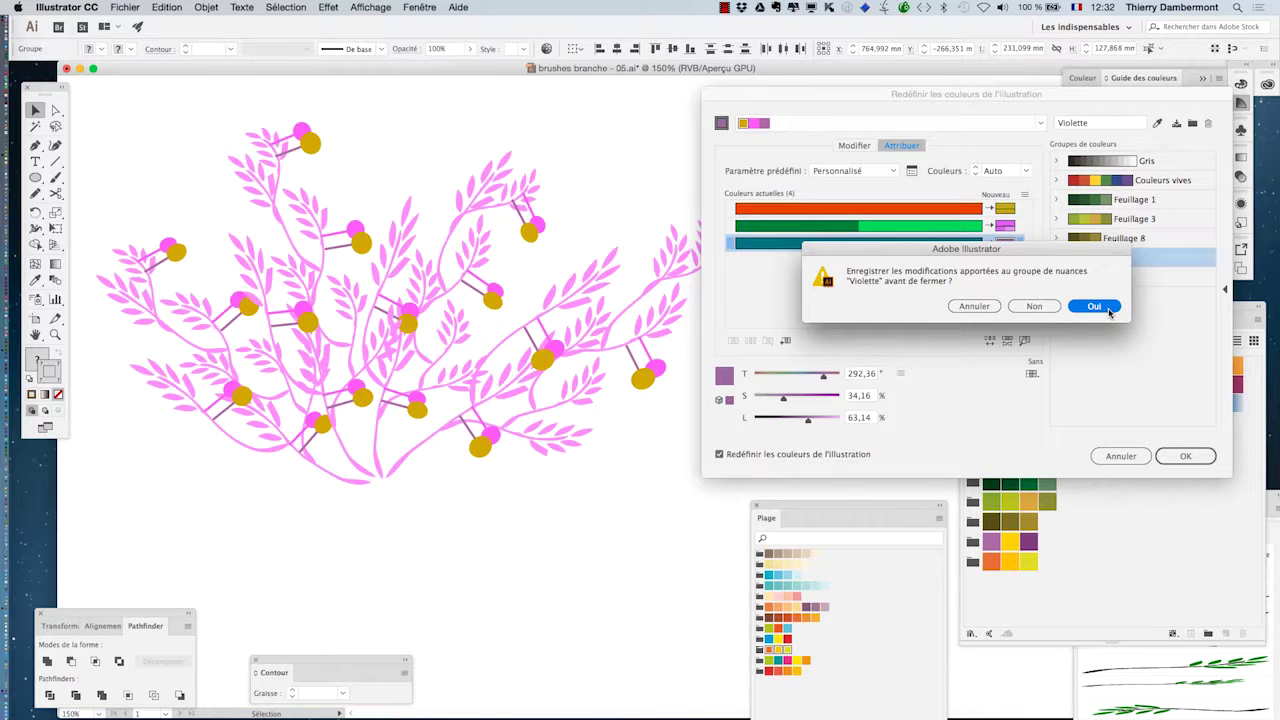